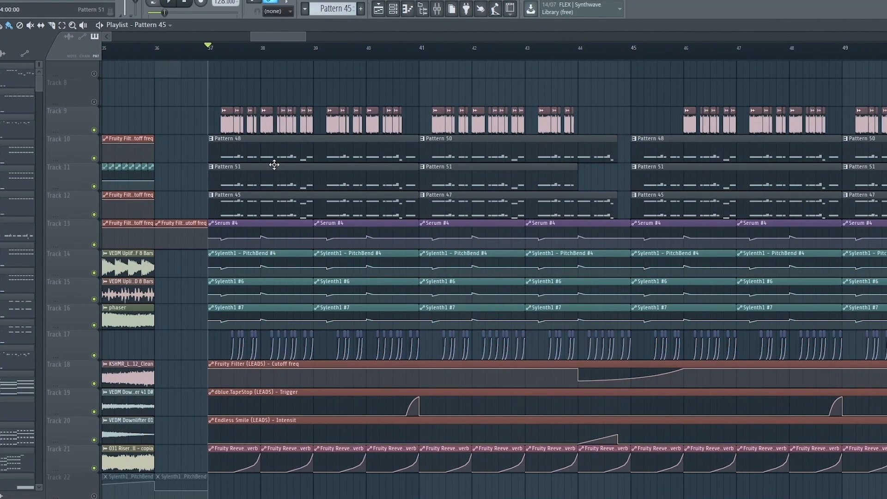
Show the KSHMR_White_Noise_04 clip's mixer track and inspect its CamelCrusher and Fruity parametric EQ 2 settings.
scroll(251, 127, up, 6)
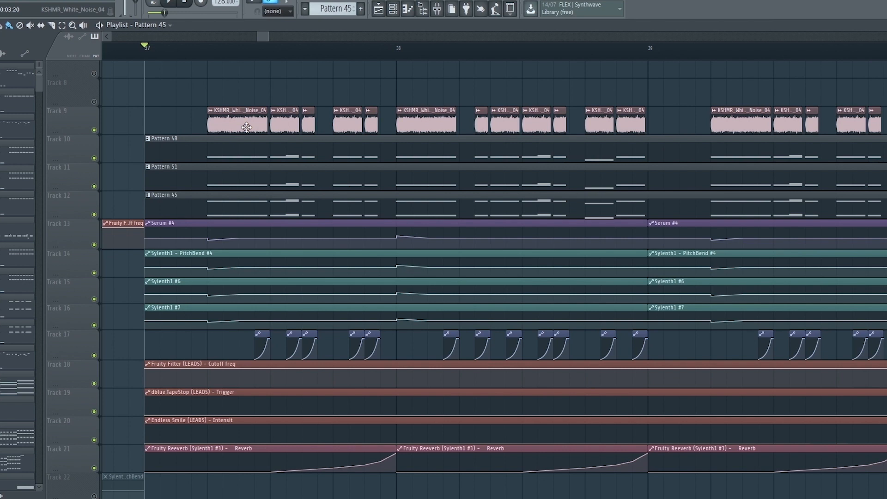
double_click(246, 127)
key(F9)
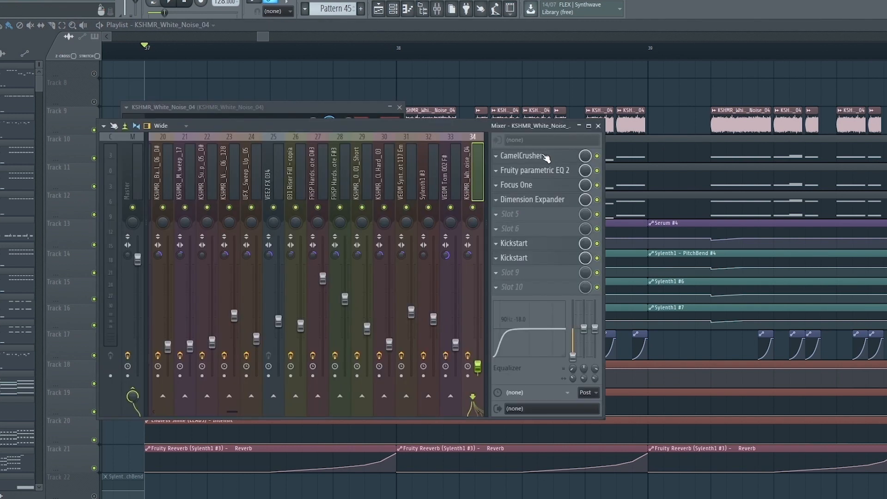
click(544, 159)
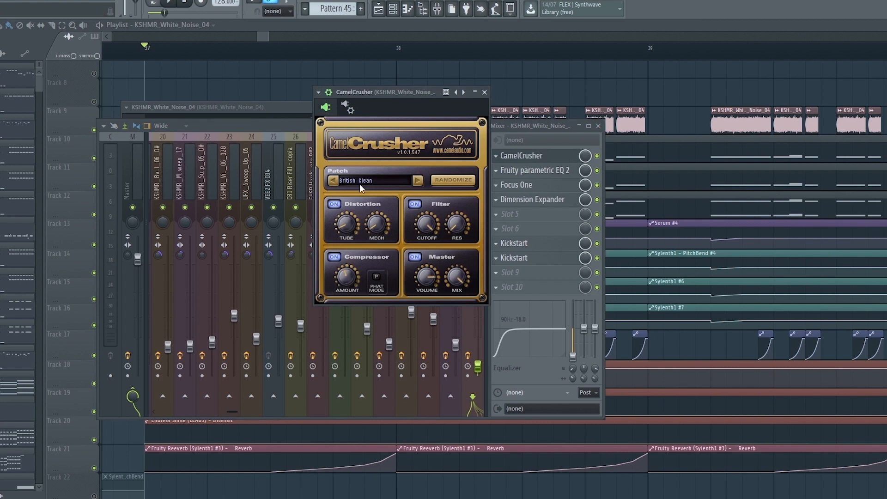
click(539, 161)
click(538, 175)
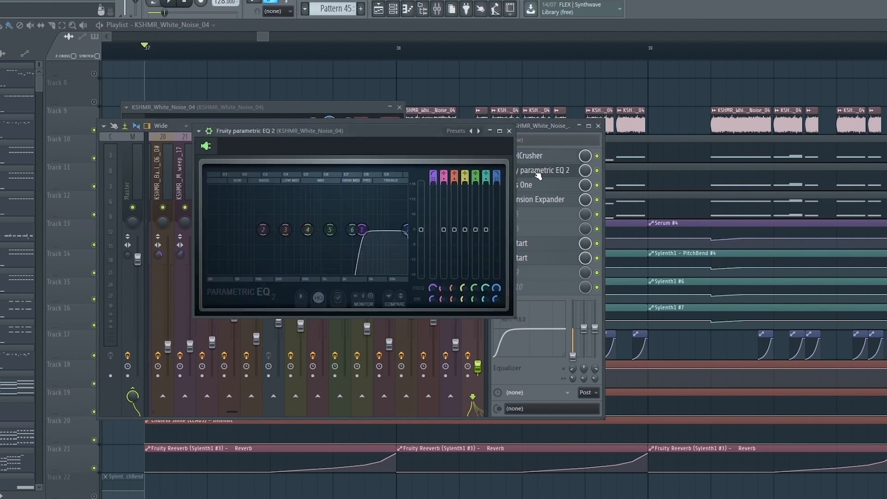
click(537, 176)
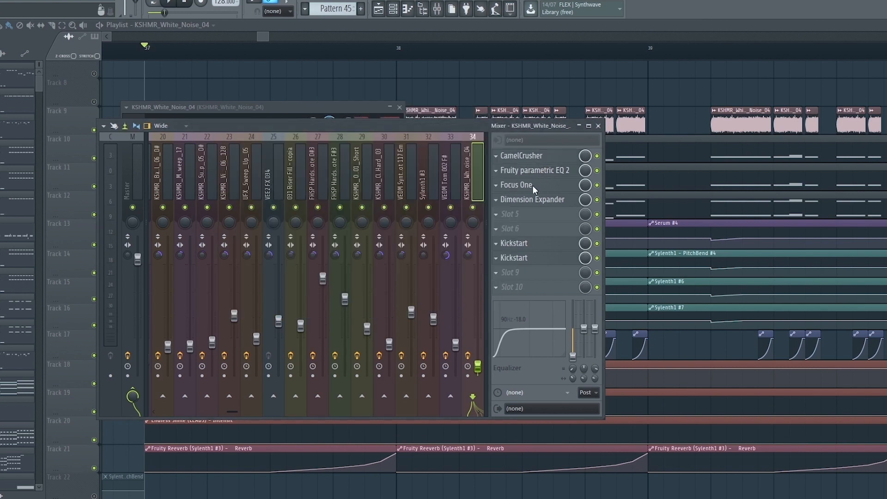
Inspect the Focus One and two Kickstart effects on the white noise mixer track.
click(531, 186)
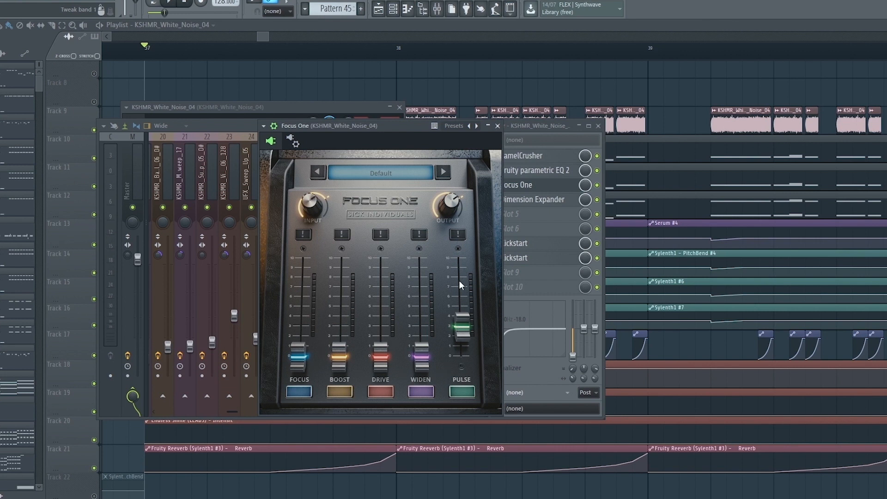
click(515, 243)
mouse_move(493, 199)
mouse_down()
mouse_move(640, 199)
mouse_move(514, 188)
mouse_move(507, 196)
mouse_up()
click(517, 256)
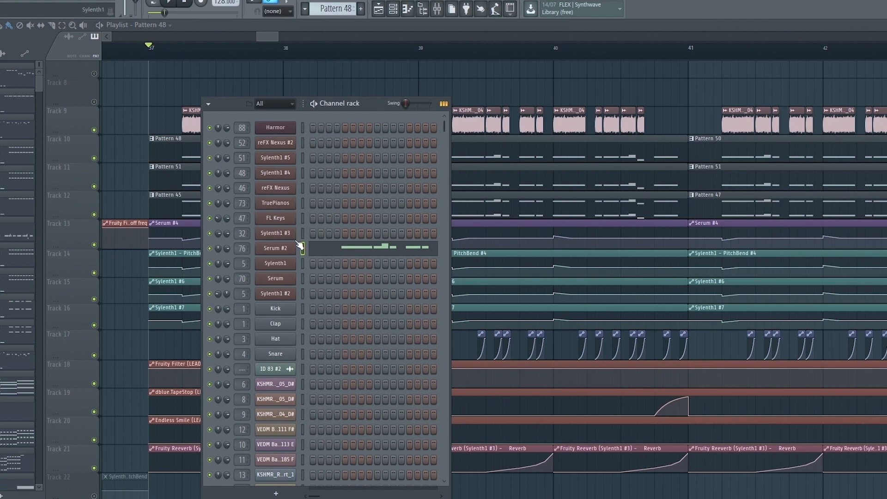
Play back the drop from bar 37 with Pattern 48 shown in the channel rack, and stop it.
click(156, 3)
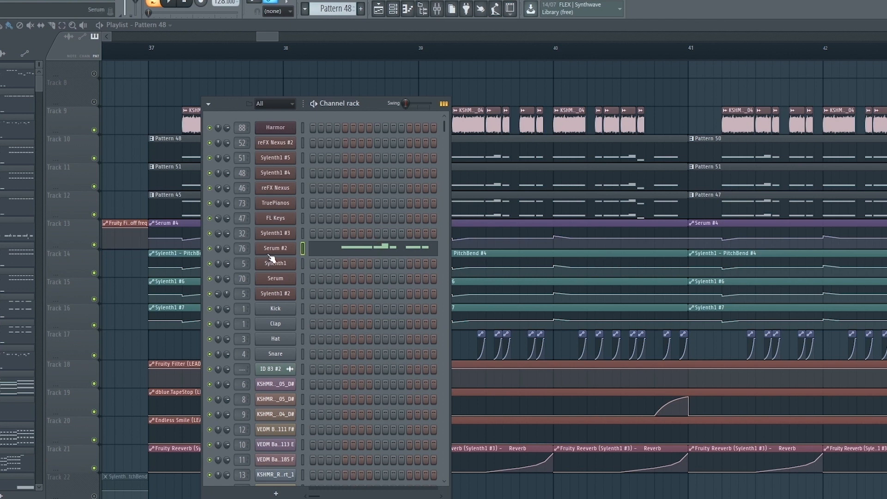
key(space)
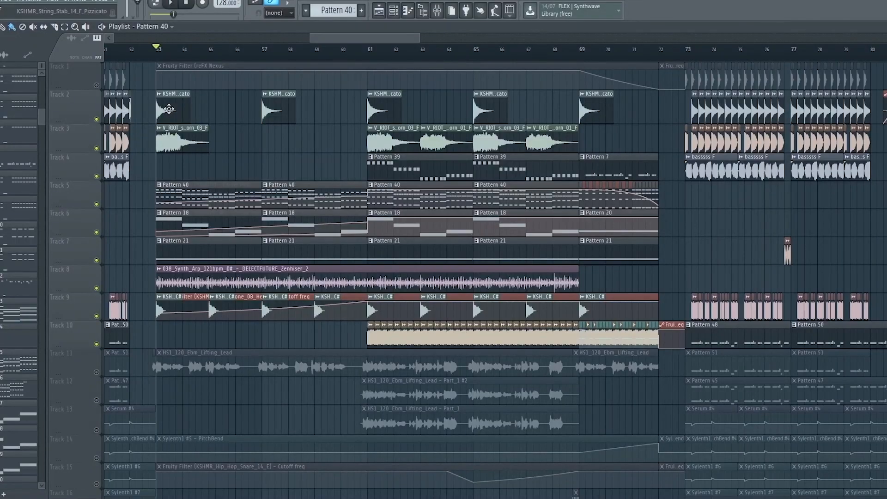
Inspect the String Stab 14 Pizzicato clip's sampler settings and its mixer track's Fruity parametric EQ 2 while auditioning it, and close the windows.
double_click(169, 108)
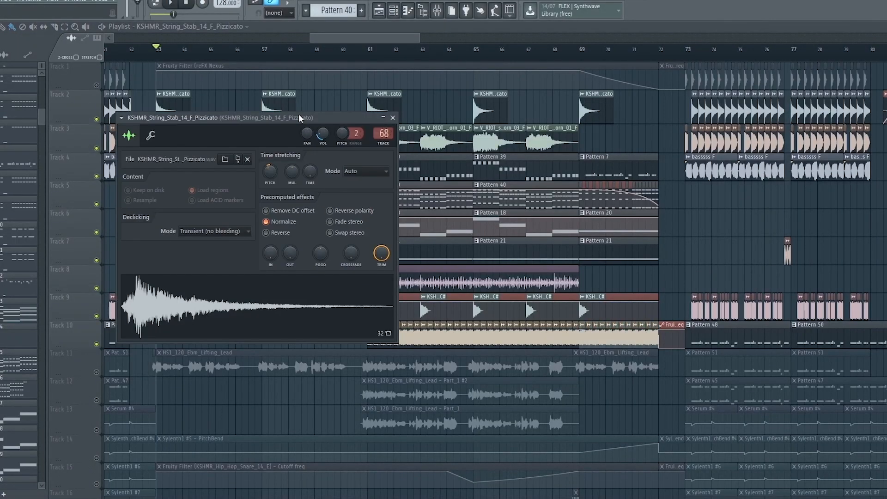
drag(299, 115, 311, 127)
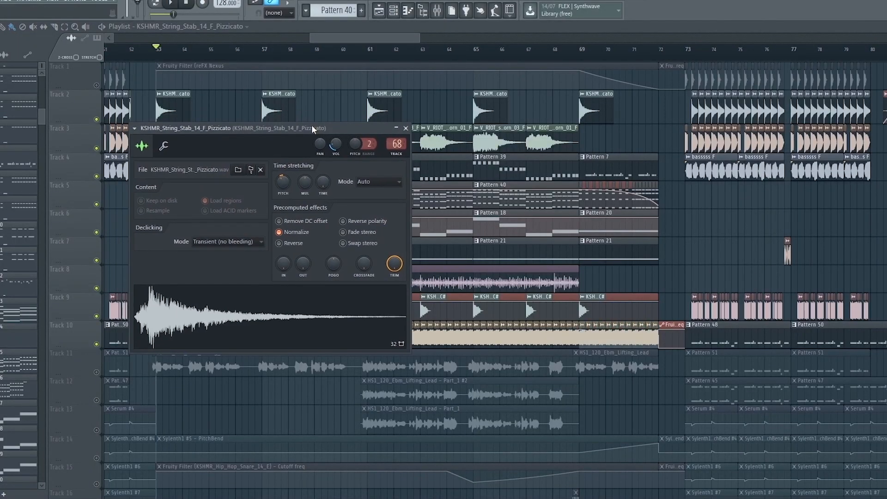
double_click(395, 146)
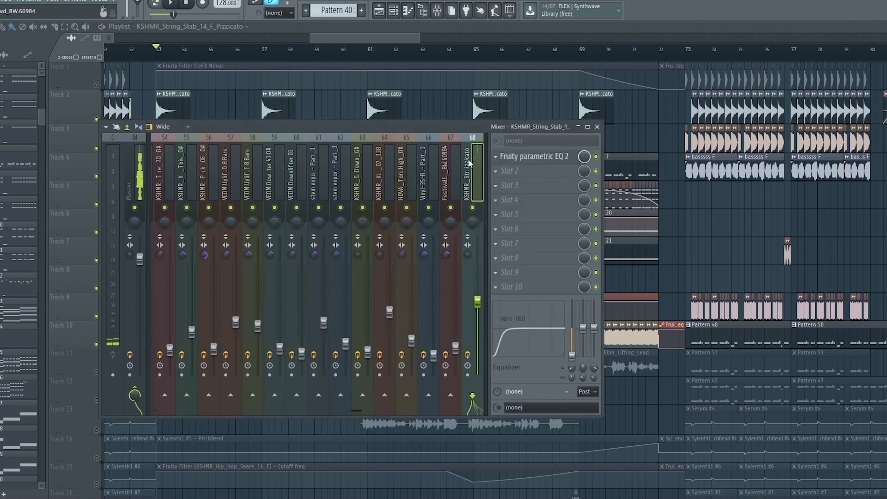
click(533, 157)
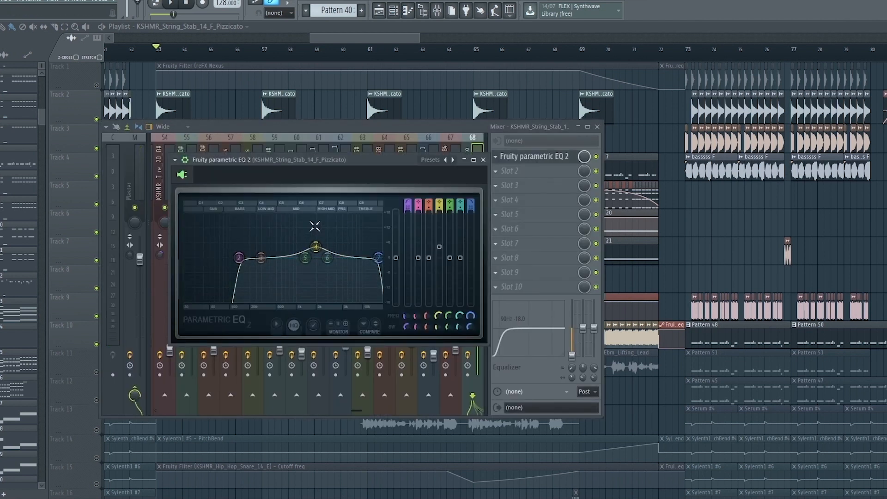
key(space)
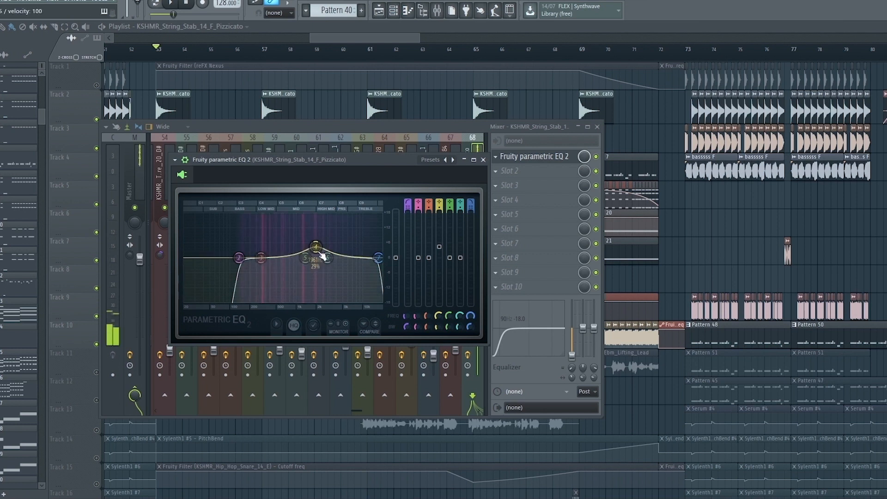
key(Escape)
key(Escape)
Inspect the war_horn_03_F clip's sampler settings and the parametric EQ on its mixer track, and close the windows.
scroll(204, 167, down, 2)
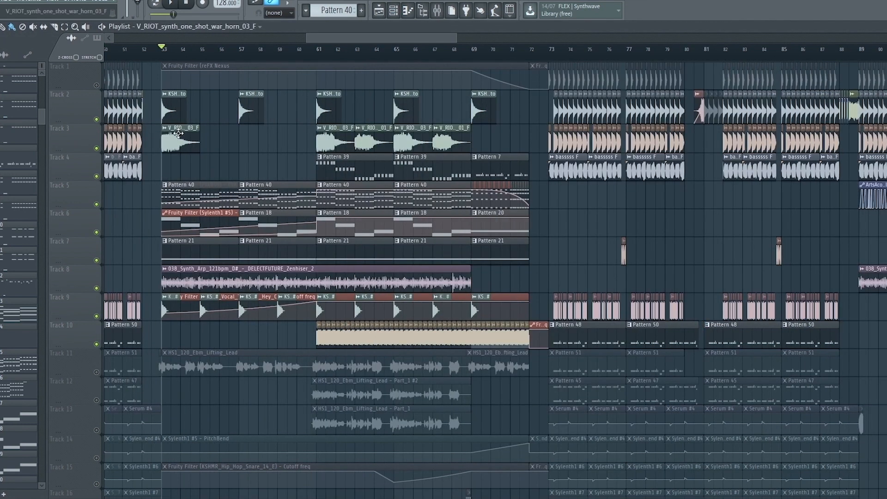
double_click(184, 138)
double_click(330, 180)
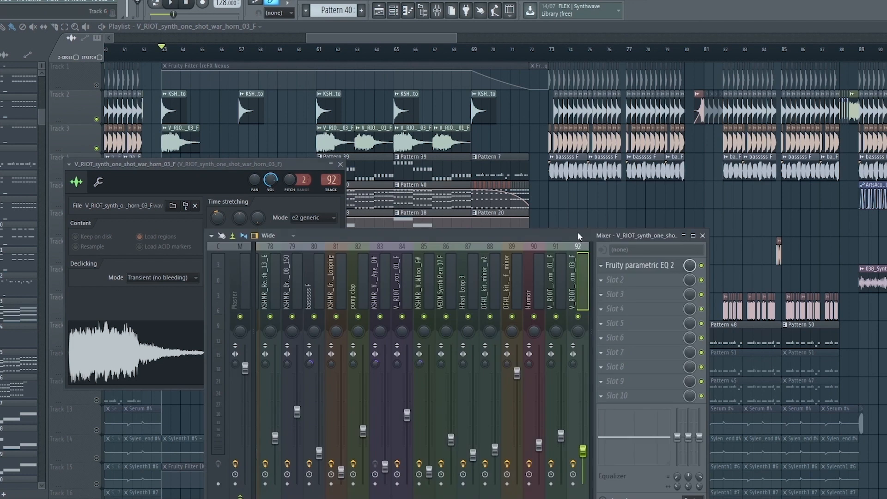
click(632, 269)
key(Escape)
key(Escape)
key(Escape)
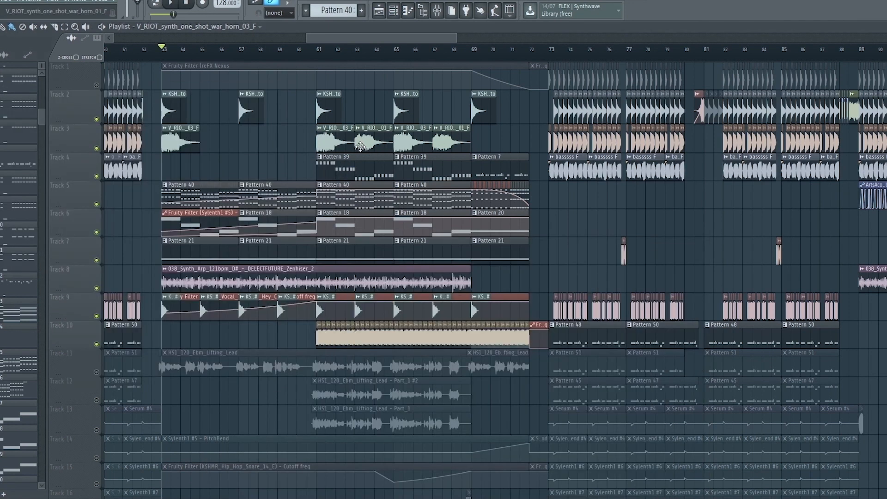
Compare the sampler settings of the neighbouring war horn clips on Track 3.
double_click(373, 142)
key(Escape)
double_click(342, 138)
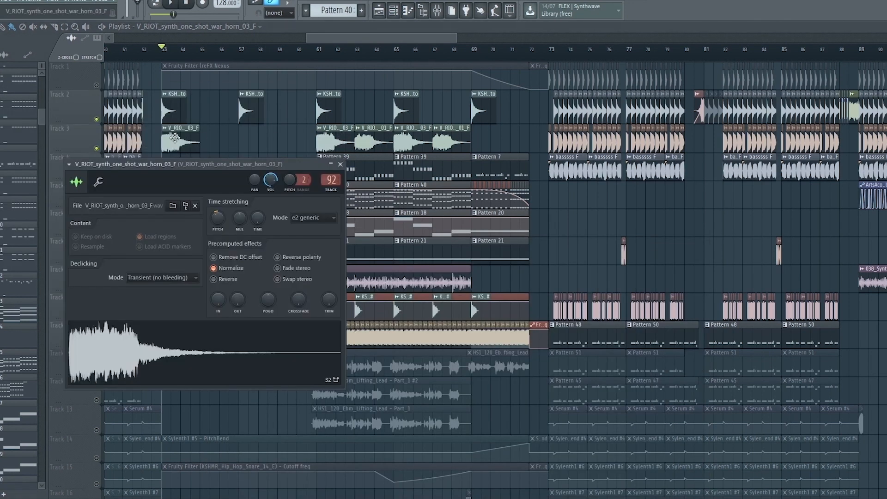
key(Escape)
double_click(343, 144)
key(Escape)
Open the war_horn_01_F clip's sampler settings and view the Fruity parametric EQ 2 curve on its mixer track.
double_click(367, 144)
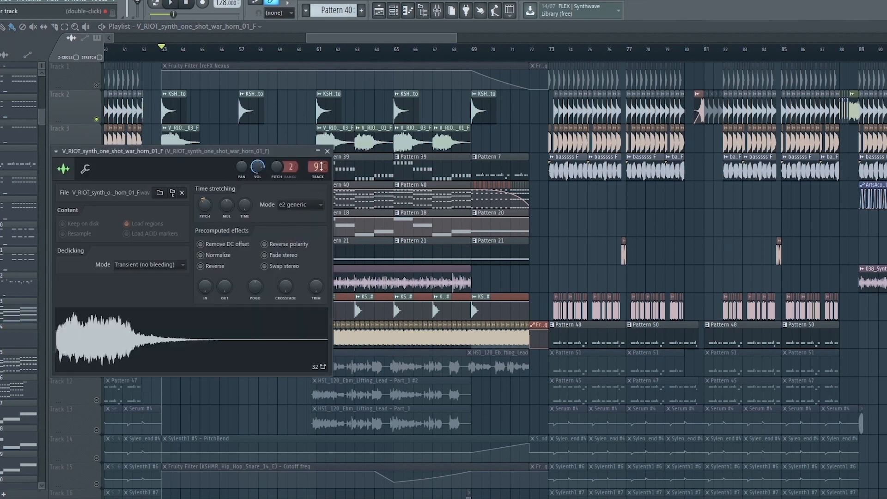
click(318, 167)
click(639, 265)
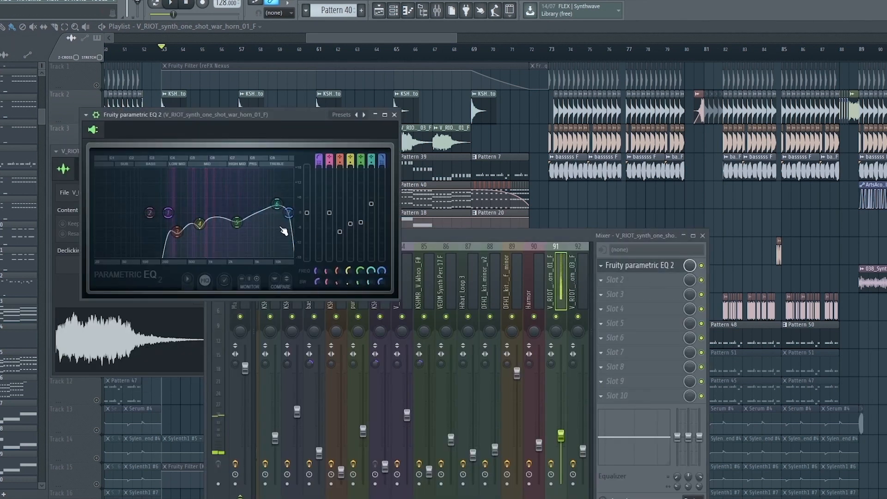
drag(288, 117, 319, 123)
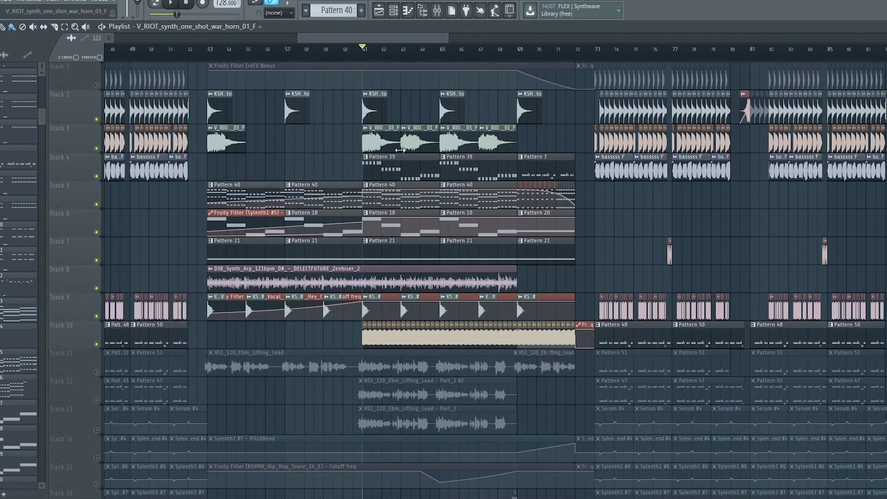
Review the war_horn_03_F clip at bar 61 with its mixer track's Fruity parametric EQ 2, and close the windows.
scroll(353, 139, up, 3)
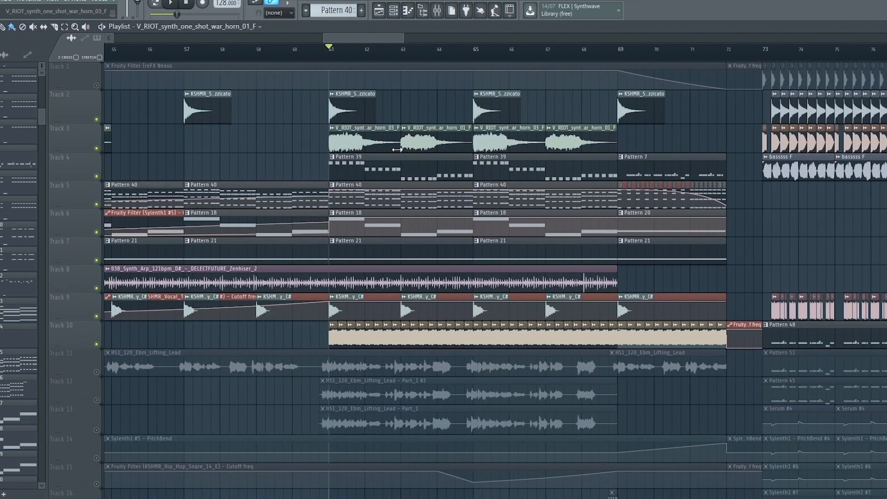
double_click(352, 141)
double_click(333, 179)
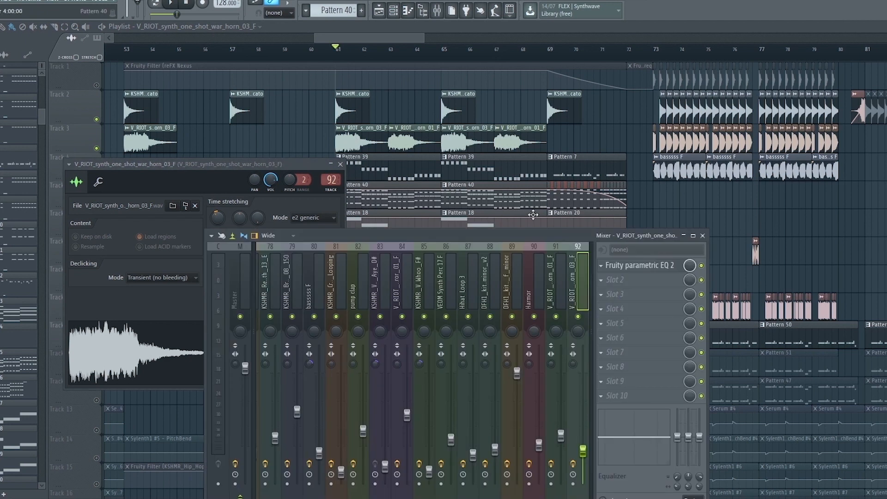
click(617, 266)
key(Escape)
key(Escape)
key(Escape)
Review the war_horn_01_F clip's sampler settings and its mixer track's Fruity parametric EQ 2, and close the windows.
double_click(401, 142)
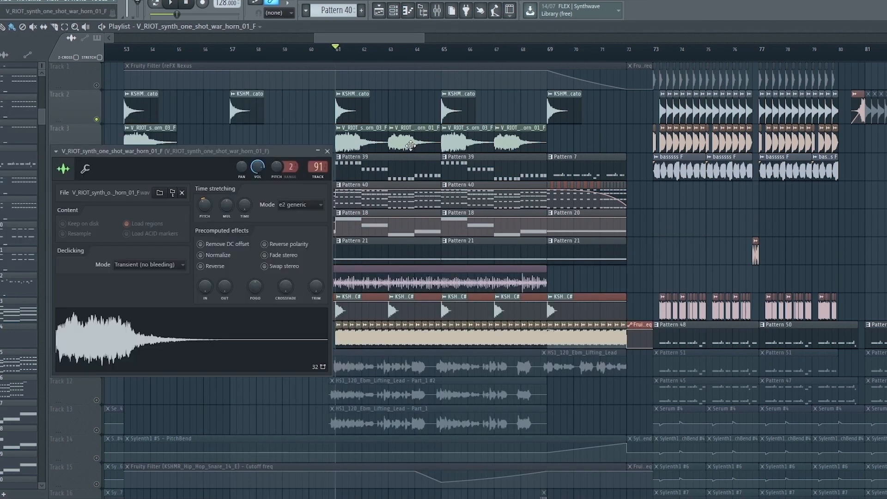
double_click(320, 168)
click(618, 266)
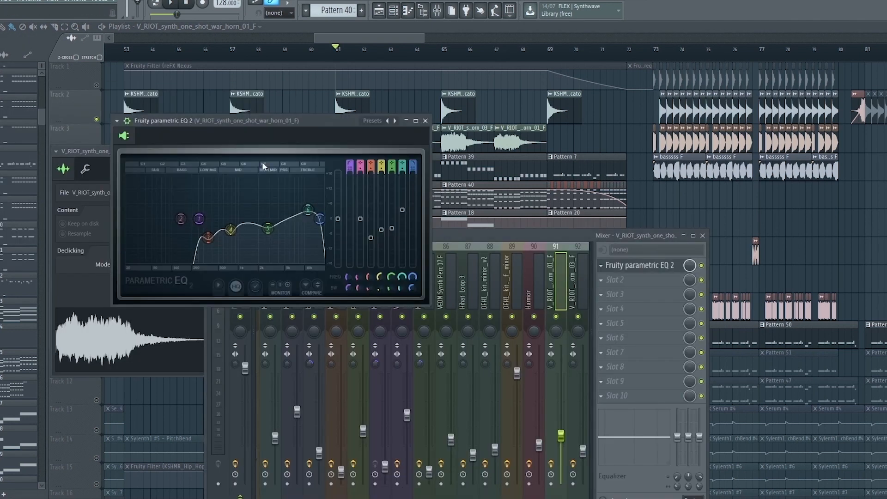
drag(304, 113, 319, 167)
key(Escape)
key(Escape)
key(Escape)
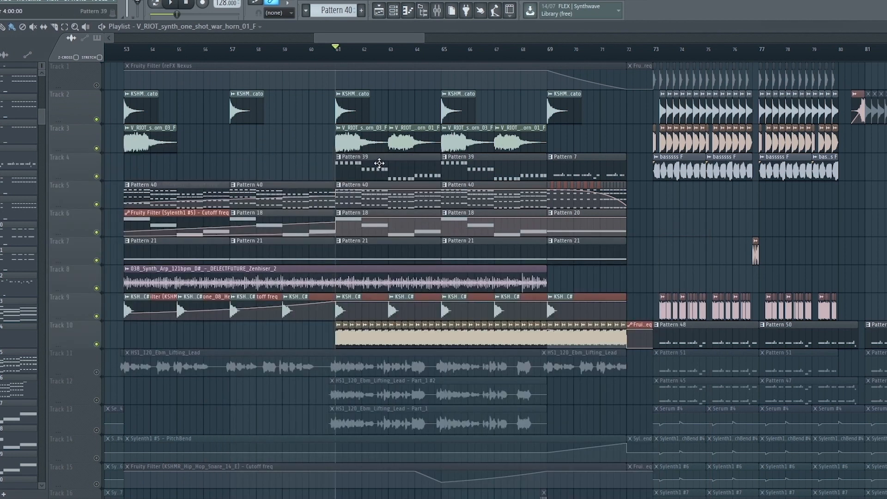
Show Pattern 39 in the channel rack, view the effects on Harmor's mixer track, and play the part.
double_click(362, 175)
key(Escape)
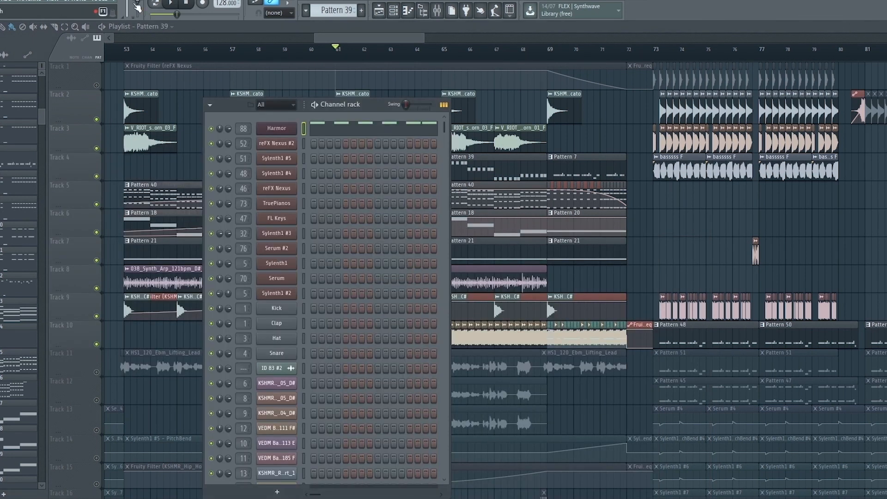
key(Escape)
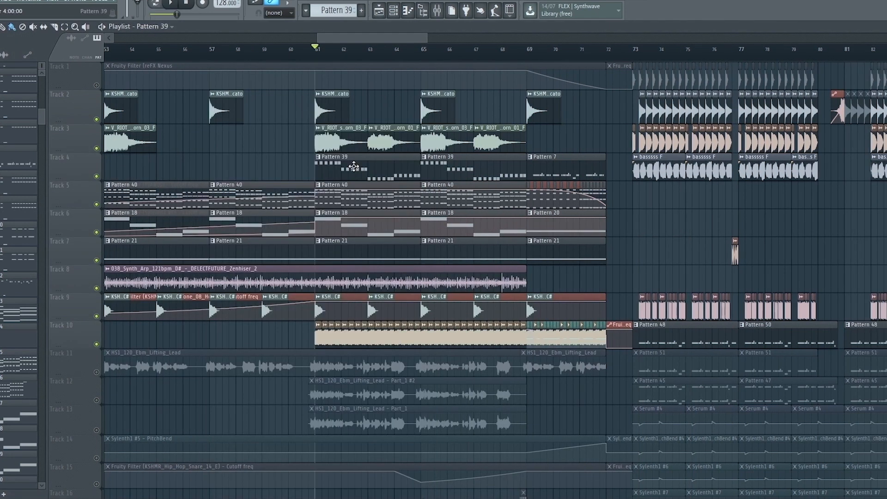
key(F6)
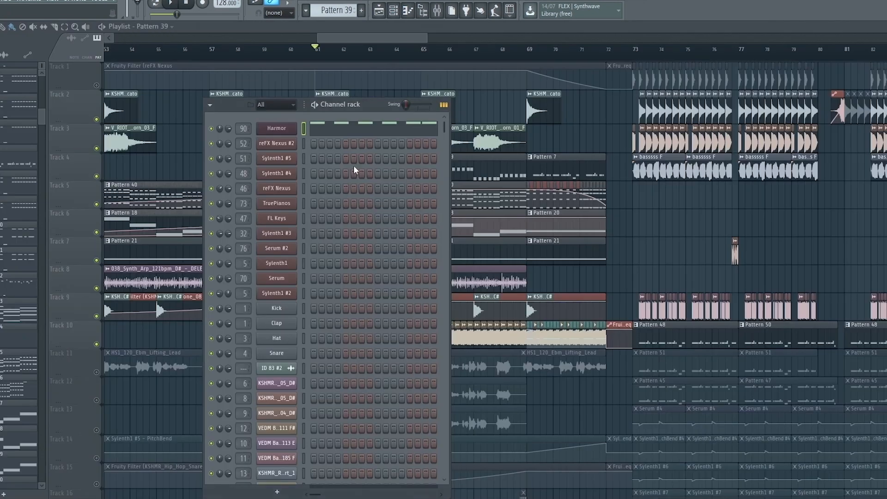
click(243, 128)
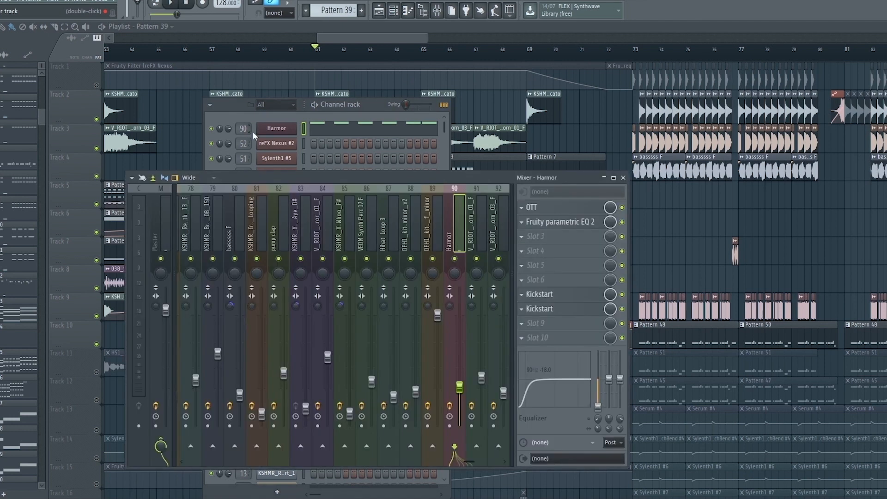
click(171, 3)
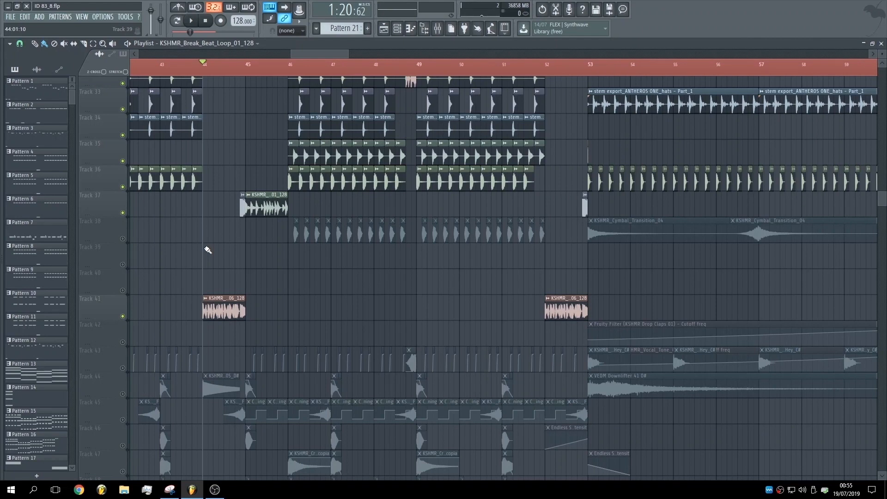
Audition the KSHMR_Vinyl_Scratch_06_128 clip at bar 44 and inspect its sampler settings and its mixer track's Fruity Filter.
scroll(212, 306, up, 5)
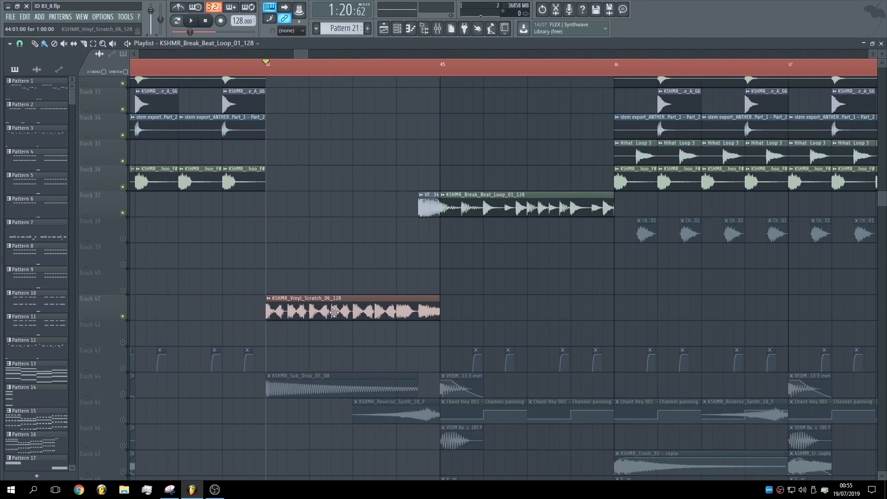
click(334, 312)
double_click(346, 300)
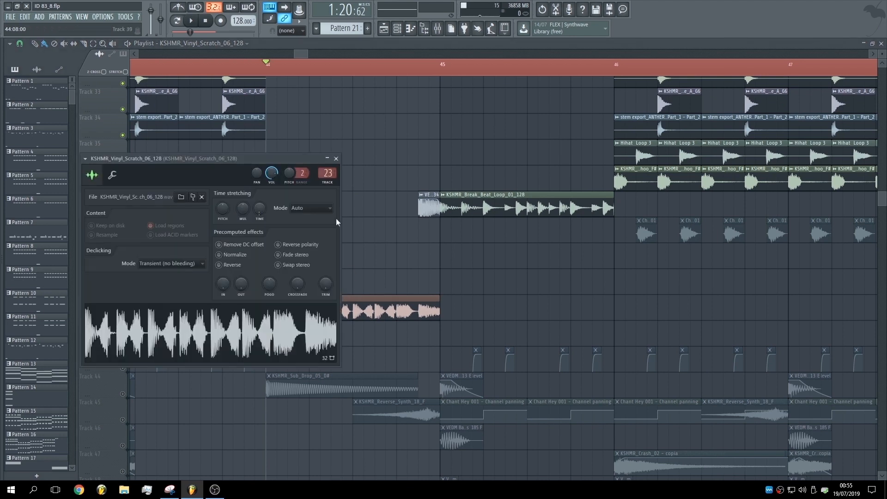
click(327, 172)
key(space)
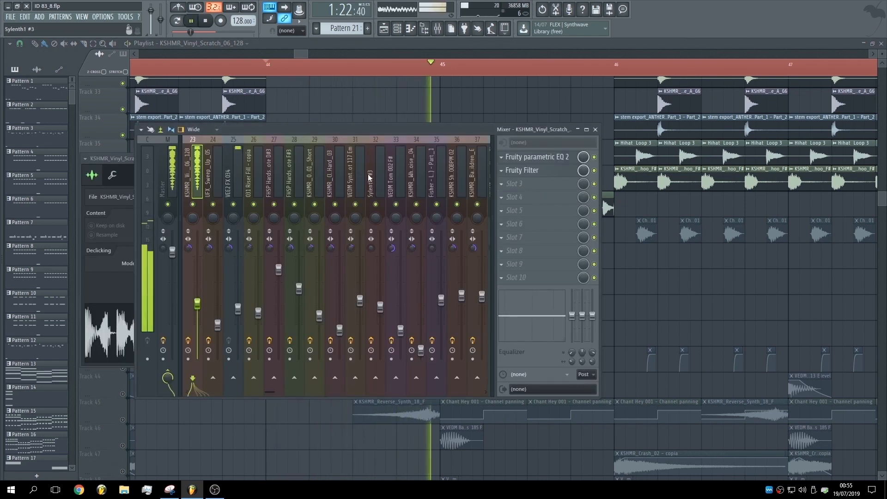
key(space)
click(531, 170)
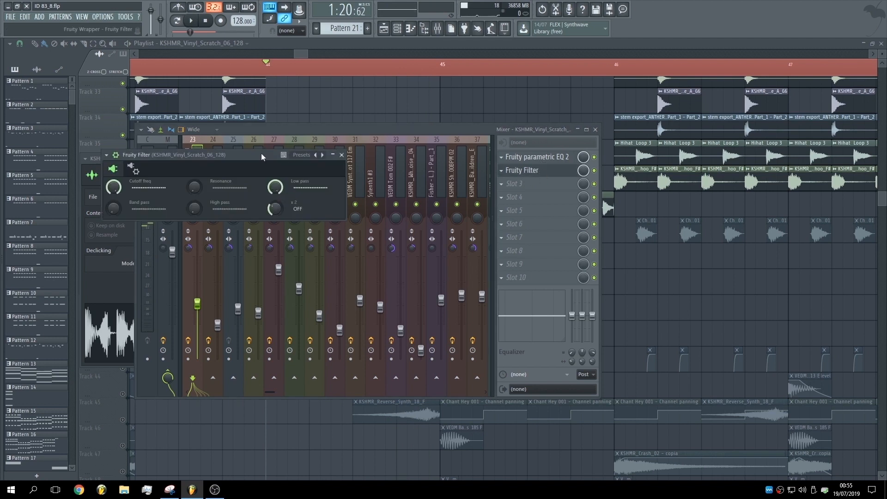
Close the Fruity Filter and view the Fruity parametric EQ 2 on the KSHMR_Vinyl_Scratch_06_128 mixer track.
drag(261, 153, 332, 222)
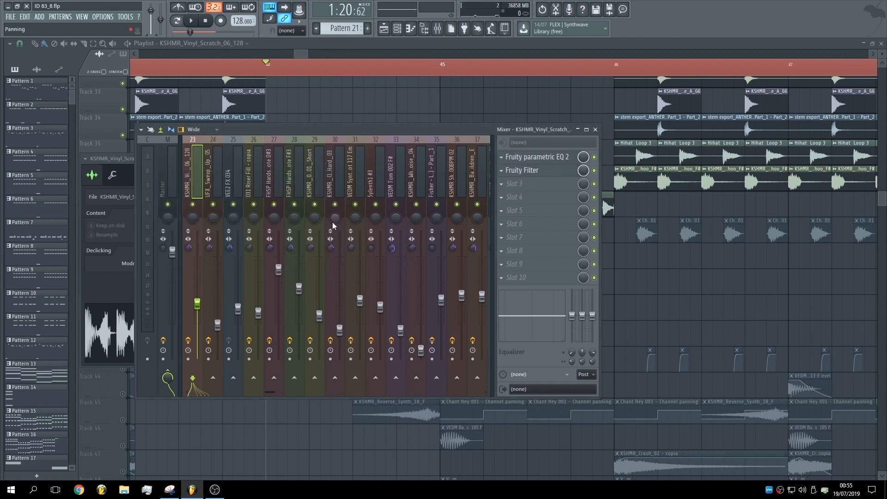
click(554, 159)
drag(303, 134, 327, 144)
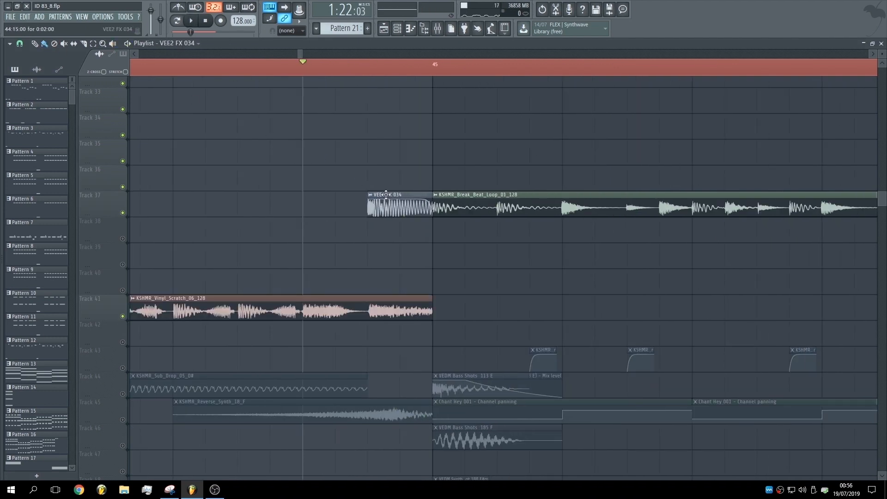
Inspect the VEE2 FX 034 clip's sampler settings and its mixer track, and close both windows.
click(385, 194)
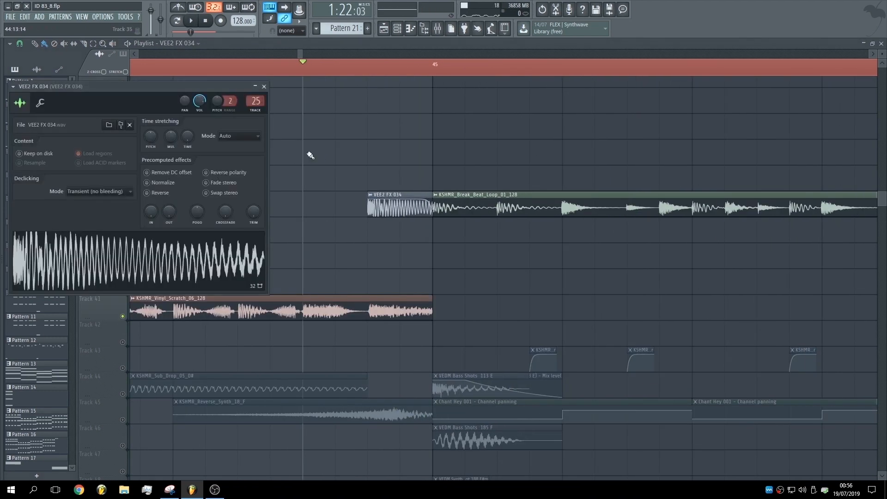
click(254, 101)
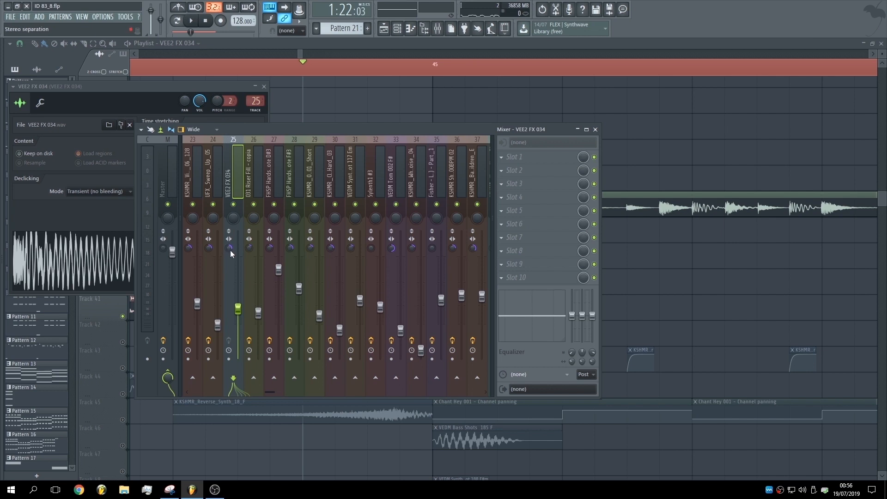
key(Escape)
key(Escape)
Audition the KSHMR_Break_Beat_Loop_01_128 clip at bar 45 with the Playback tool.
scroll(333, 166, down, 6)
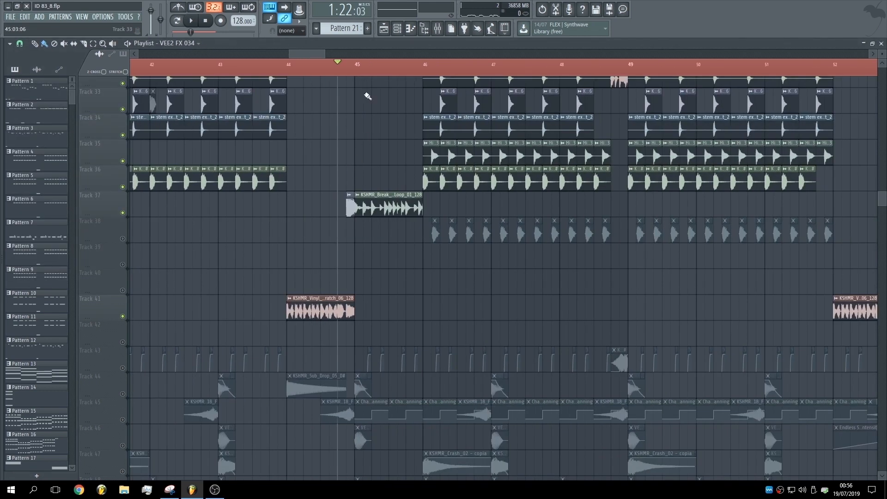
click(358, 65)
scroll(358, 65, up, 3)
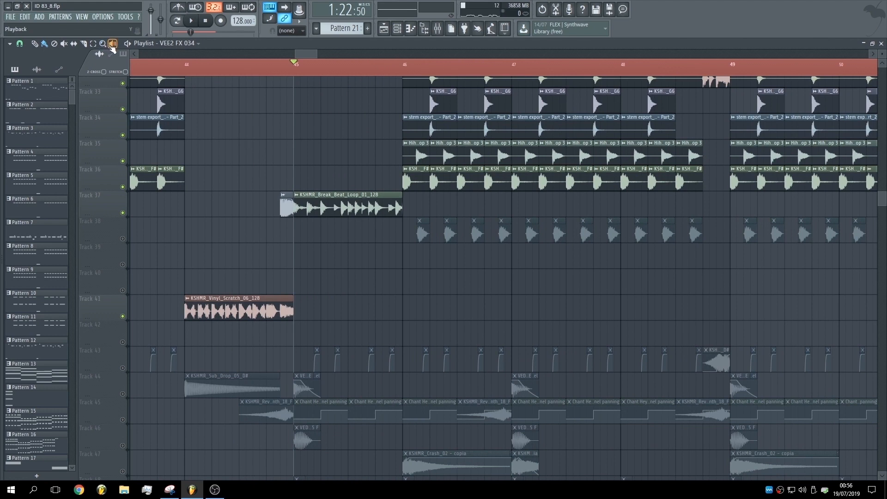
scroll(319, 223, up, 2)
scroll(322, 212, up, 2)
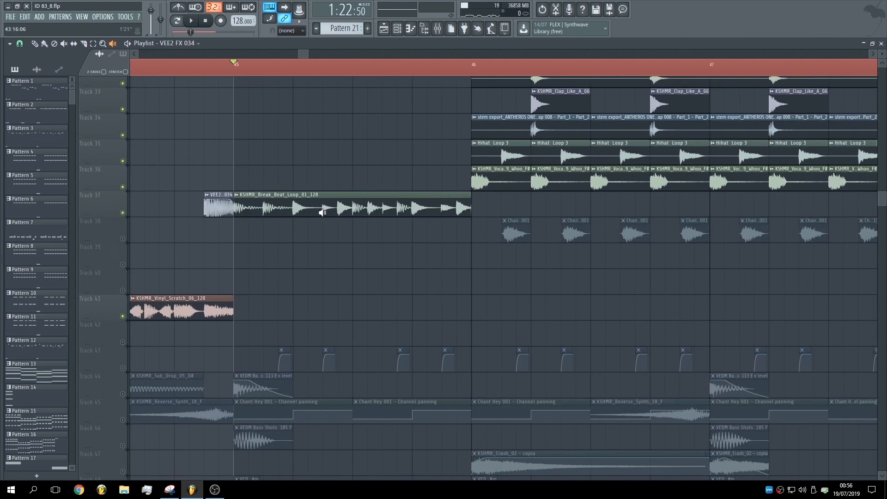
scroll(346, 212, up, 1)
scroll(387, 210, up, 1)
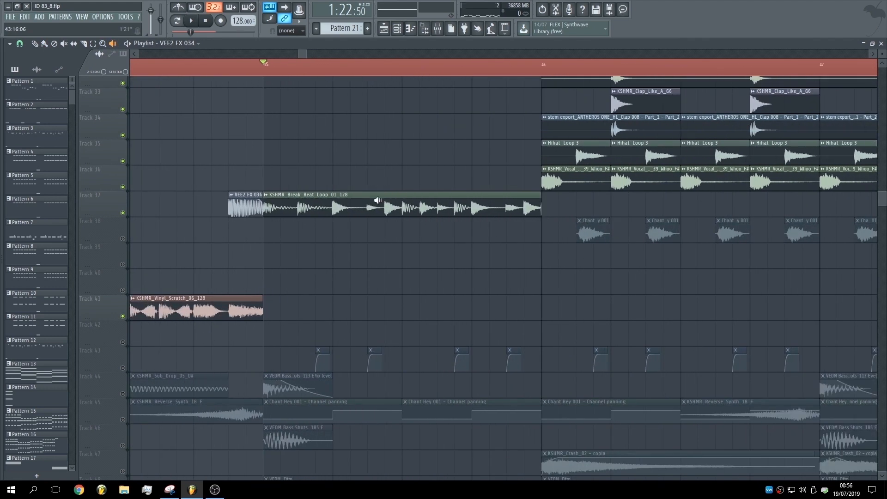
scroll(190, 177, down, 1)
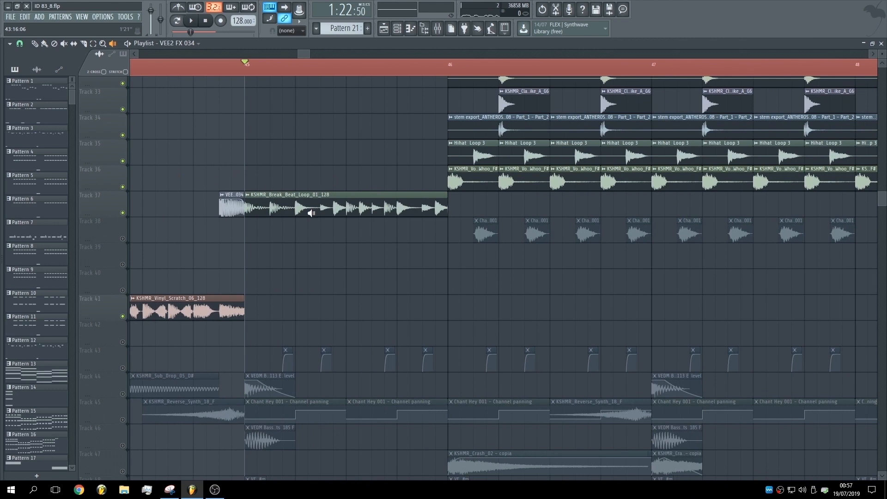
click(317, 208)
key(space)
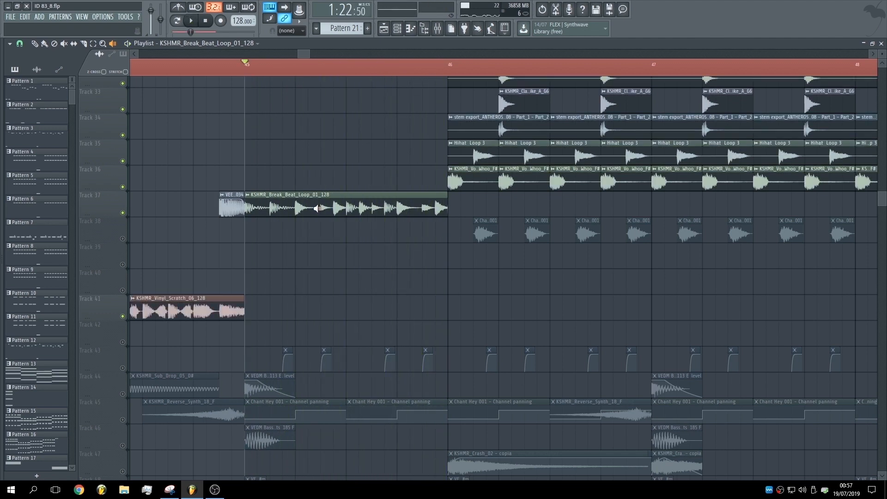
Inspect the KSHMR_Break_Beat_Loop_01_128 clip's sampler settings and its mixer track's Fruity parametric EQ 2, and close the windows.
click(45, 44)
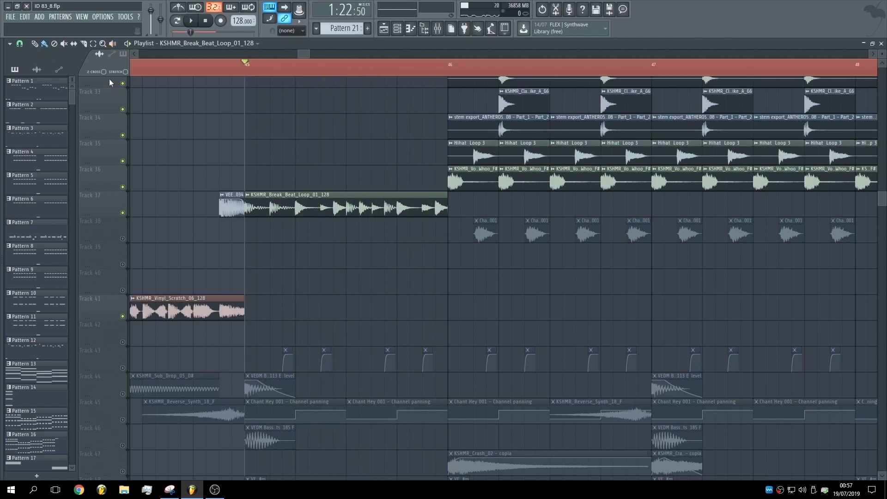
double_click(350, 207)
double_click(314, 161)
click(525, 160)
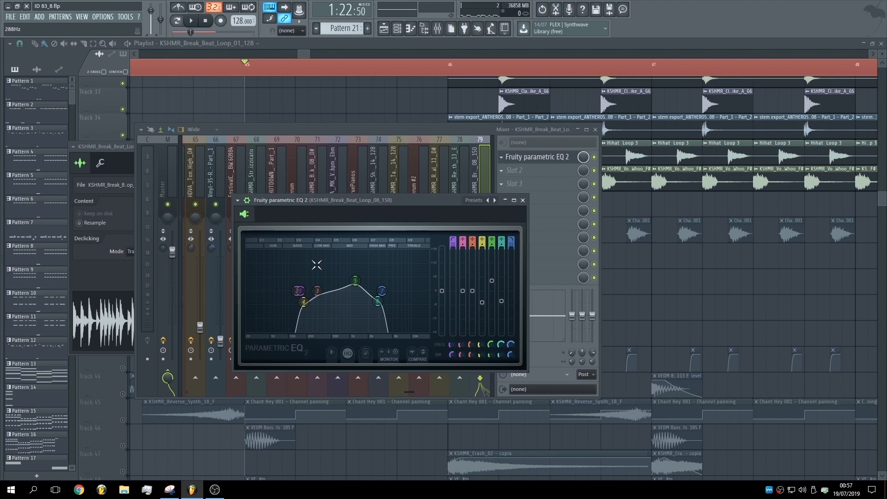
key(Escape)
key(Escape)
key(Escape)
Examine the clap, hi-hat and vocal clips of the drop from bar 46 on tracks 29 to 36.
scroll(364, 255, down, 6)
scroll(296, 175, up, 4)
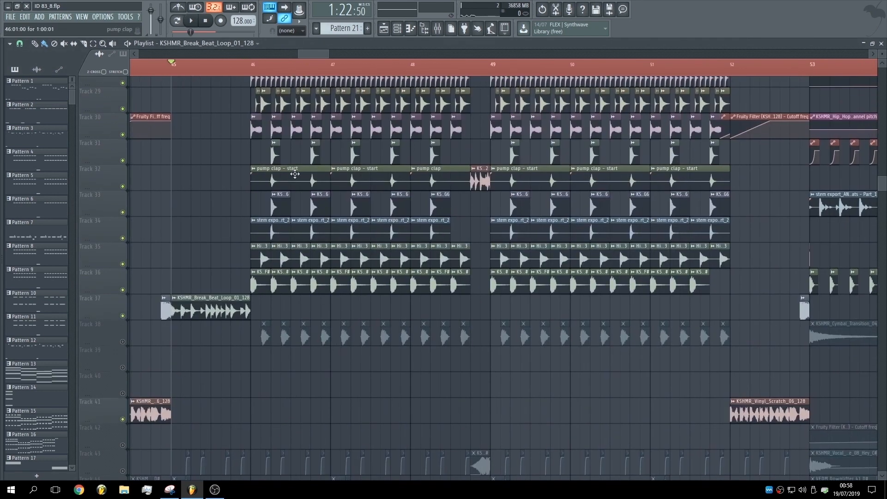
scroll(295, 185, down, 1)
scroll(309, 259, up, 4)
click(245, 70)
drag(317, 284, 315, 248)
scroll(315, 248, down, 2)
scroll(316, 248, up, 2)
scroll(321, 358, down, 2)
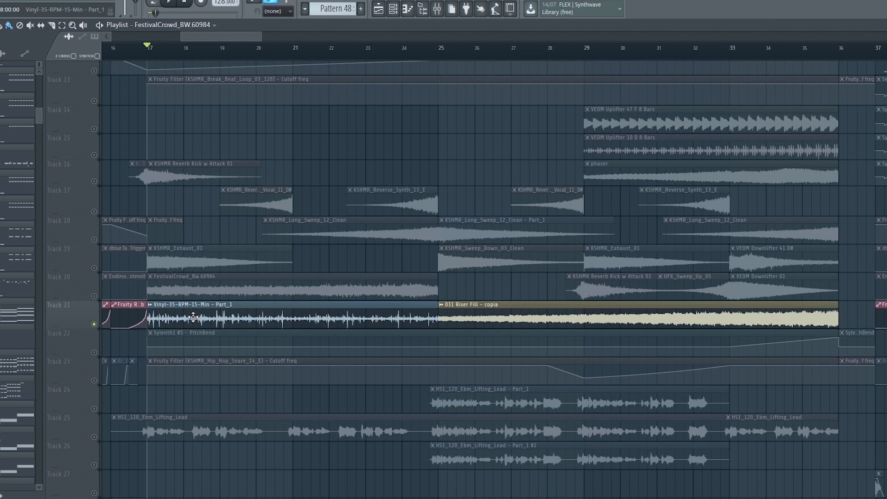
Solo Track 20 and play its FestivalCrowd_BW.60984 clip from bar 17.
click(98, 295)
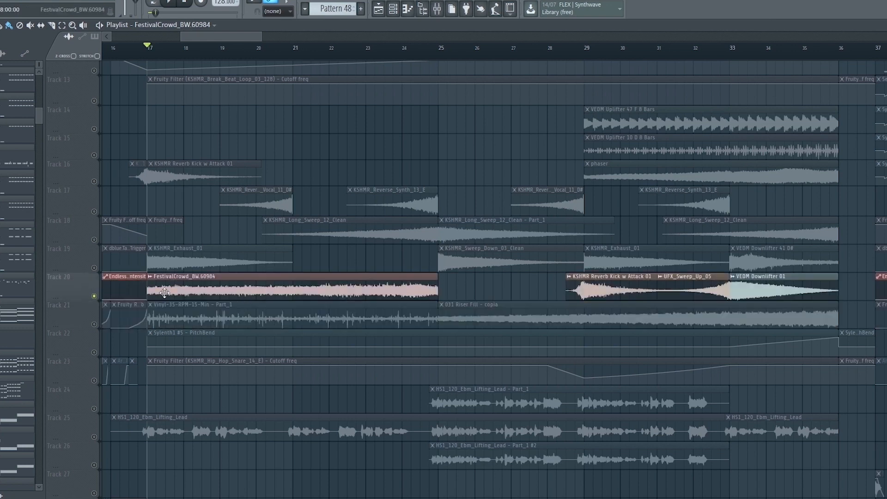
ctrl+scroll(164, 292, down, 2)
key(space)
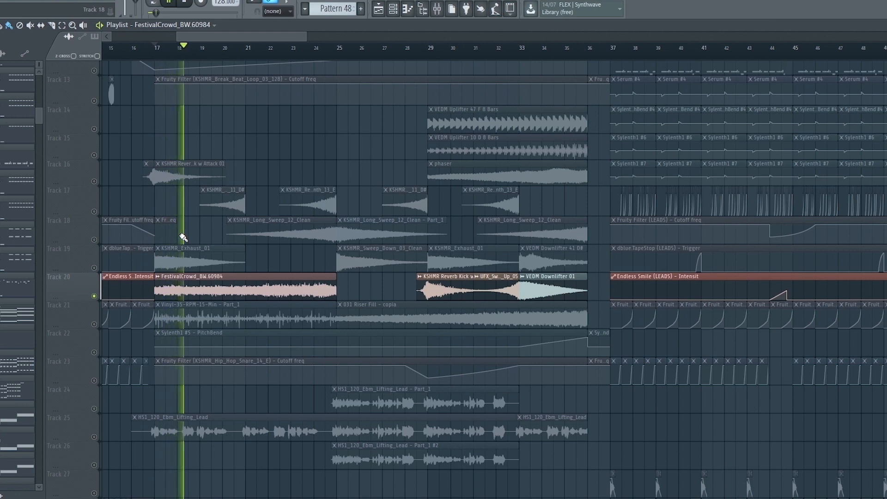
key(space)
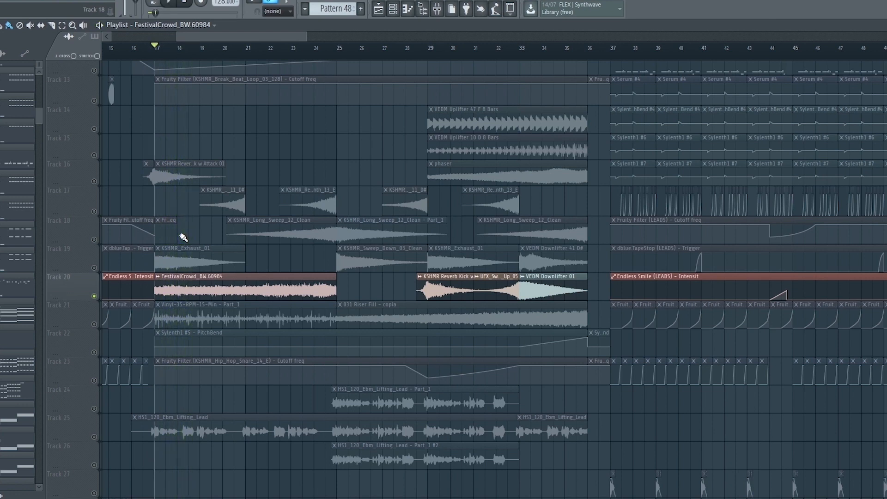
Solo and play Track 19 with KSHMR_Exhaust_01 and Track 16 with KSHMR Reverb Kick w Attack 01 from bar 17.
ctrl+scroll(183, 237, up, 2)
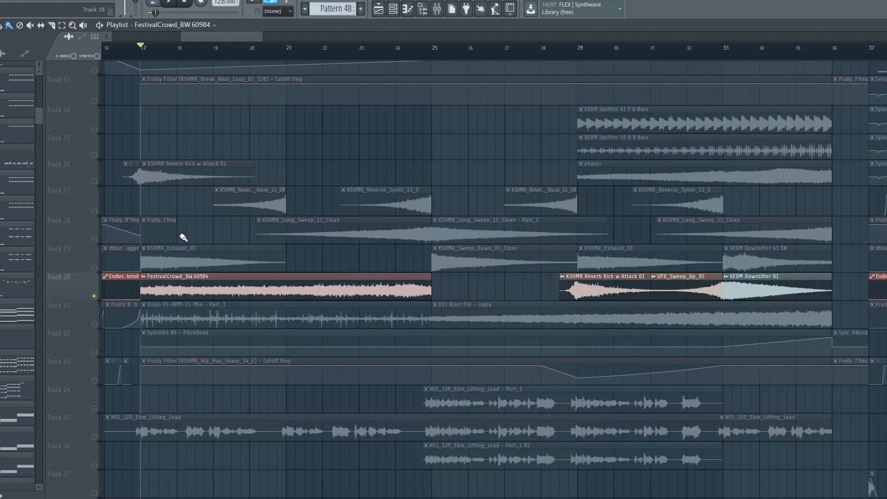
right_click(94, 269)
key(space)
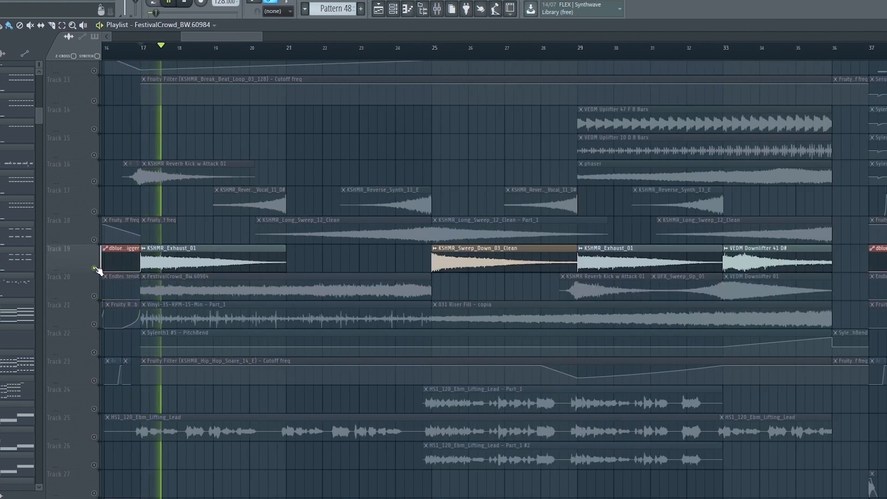
right_click(95, 181)
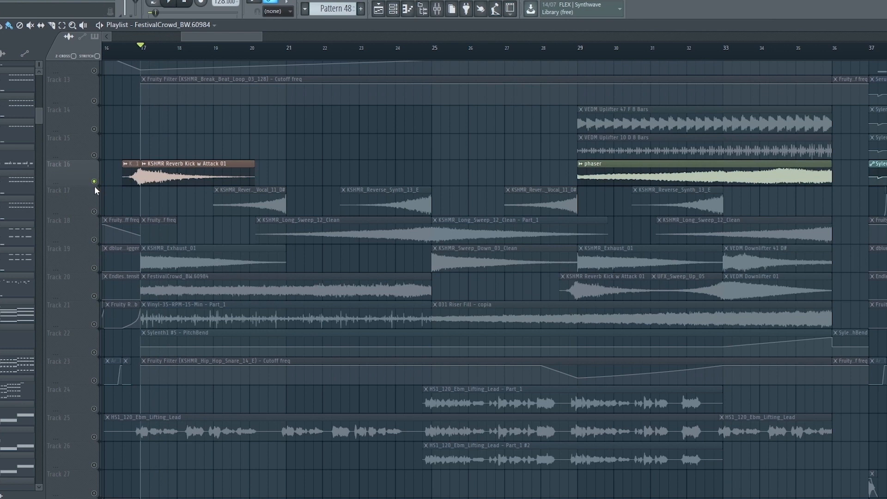
key(space)
key(space)
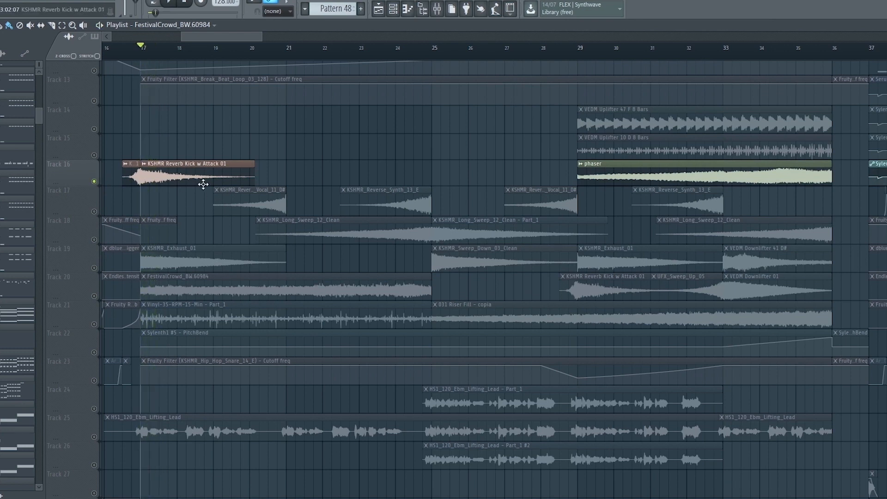
Inspect the KSHMR Reverb Kick w Attack 01 clip's sampler settings and its mixer track's Fruity parametric EQ 2, and close the windows.
click(176, 176)
double_click(176, 176)
double_click(277, 128)
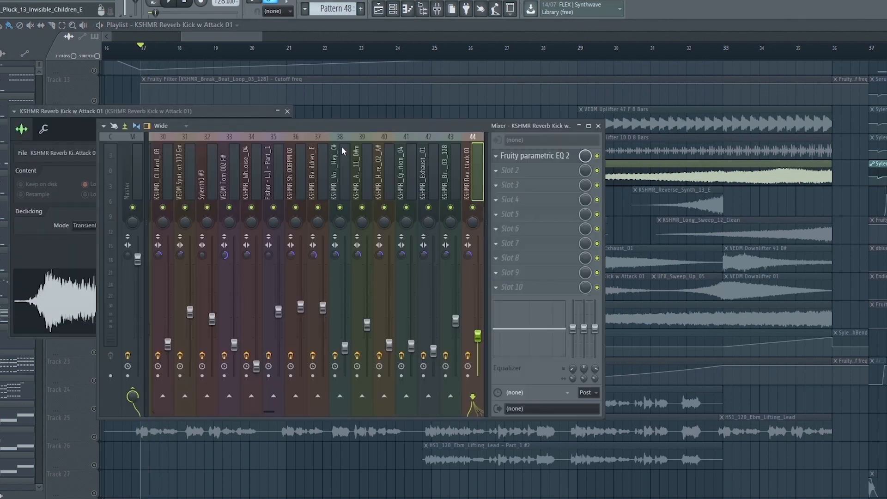
click(534, 159)
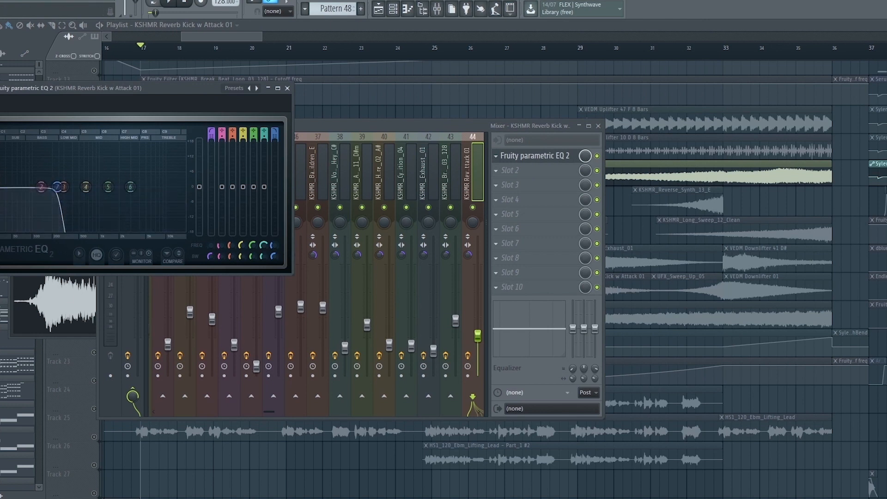
key(Escape)
key(Escape)
key(Escape)
Solo Track 17, select its four reverse vocal and reverse synth clips, and play the track from bar 20.
scroll(264, 204, down, 2)
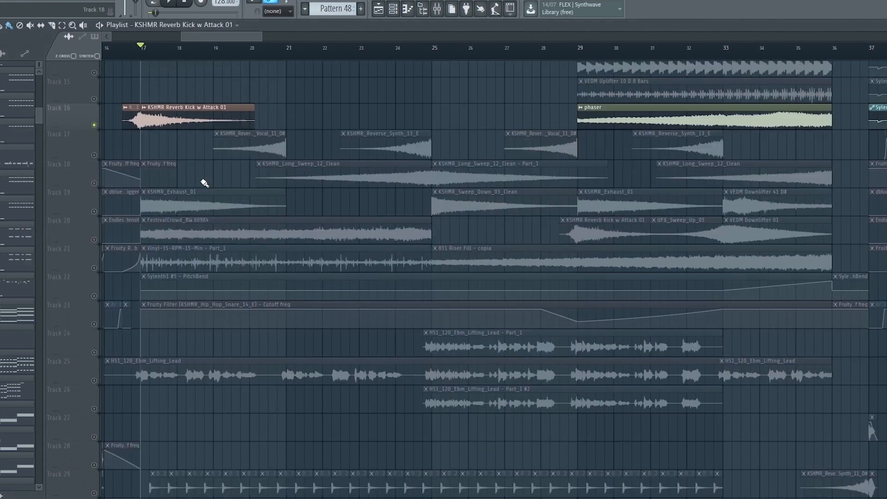
right_click(95, 155)
scroll(261, 83, up, 1)
click(258, 46)
scroll(233, 129, down, 3)
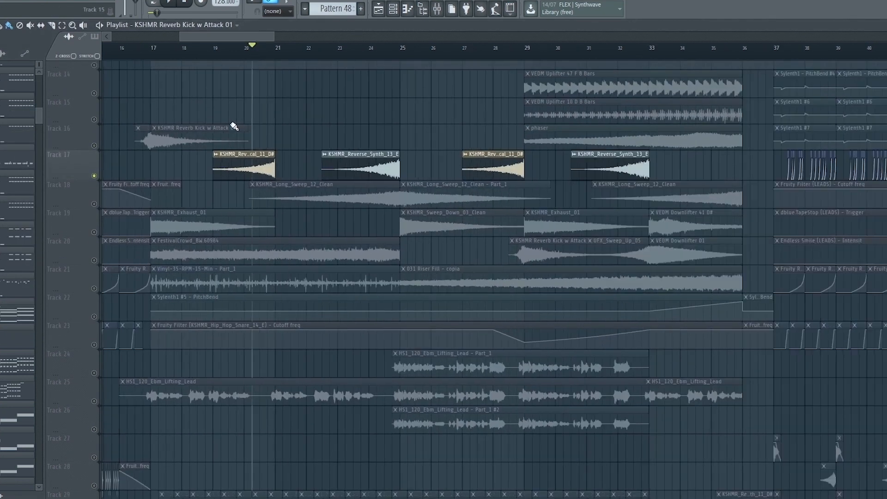
drag(230, 167, 553, 166)
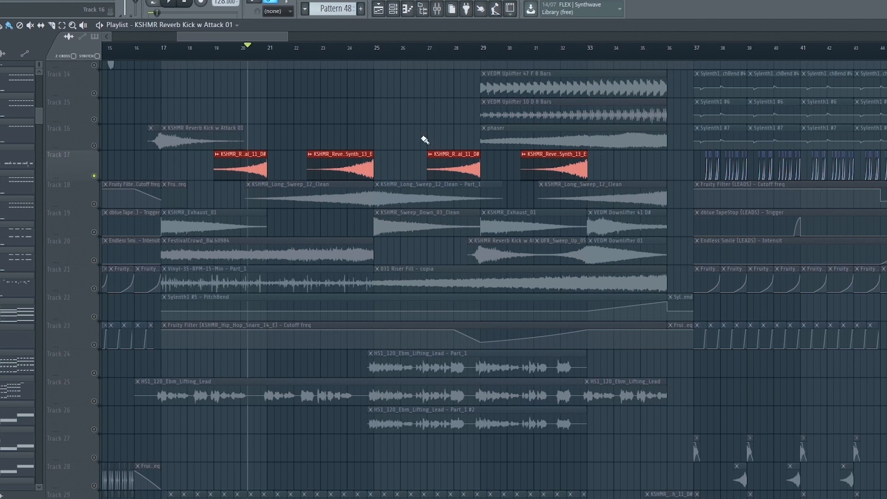
key(space)
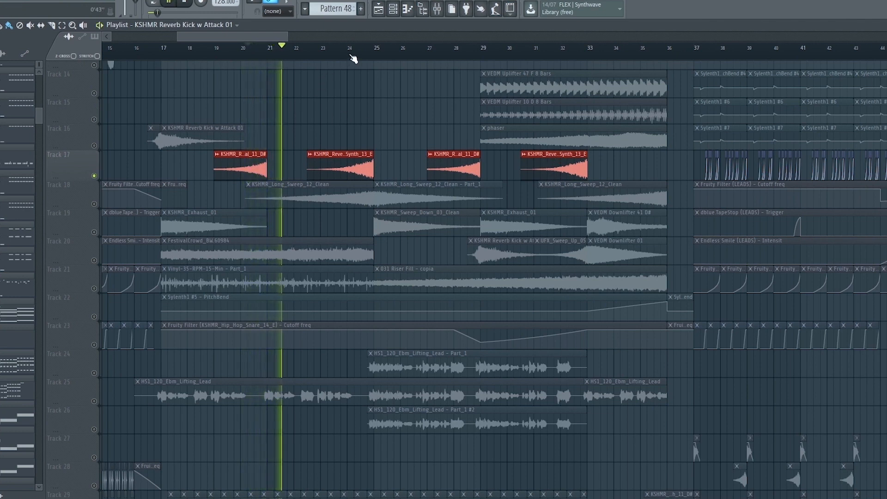
key(space)
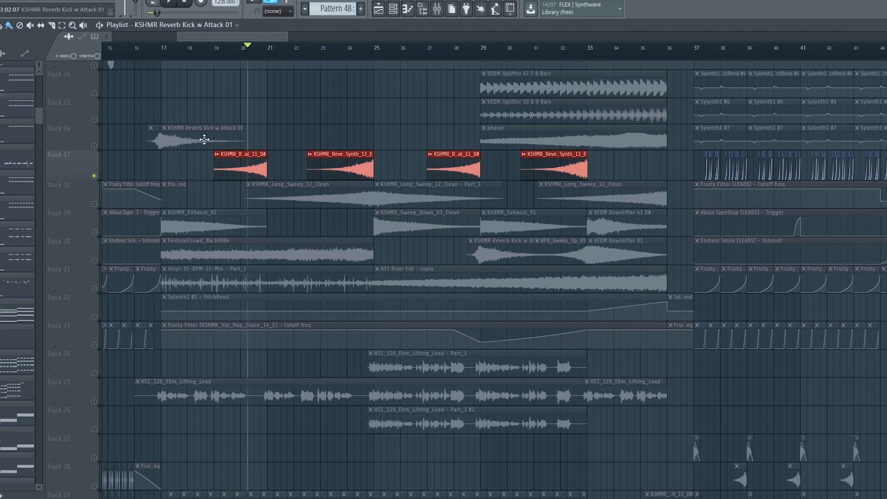
Play the soloed Track 17 from bar 24 to hear the end of the KSHMR_Reverse_Synth_13_E clip.
click(352, 56)
scroll(376, 129, up, 2)
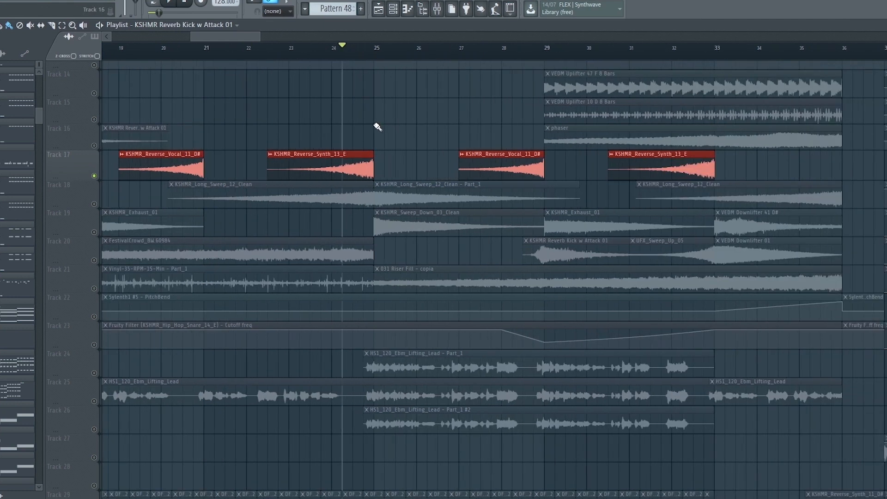
key(space)
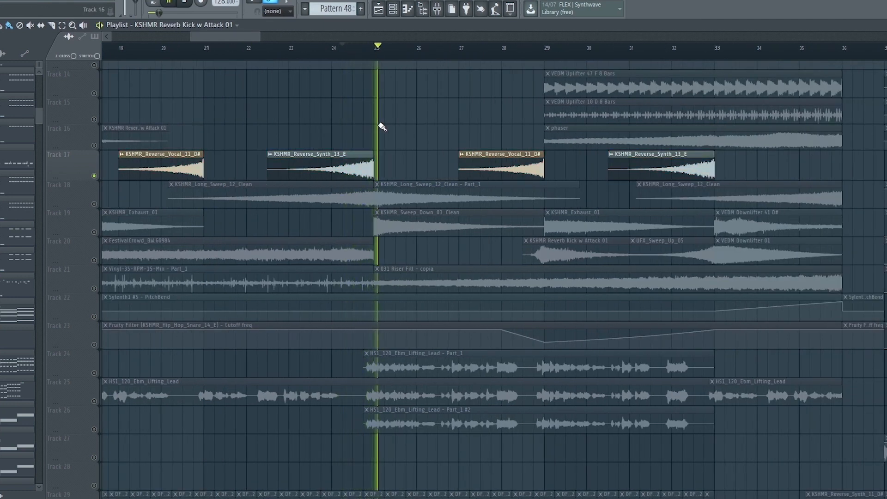
scroll(382, 127, down, 2)
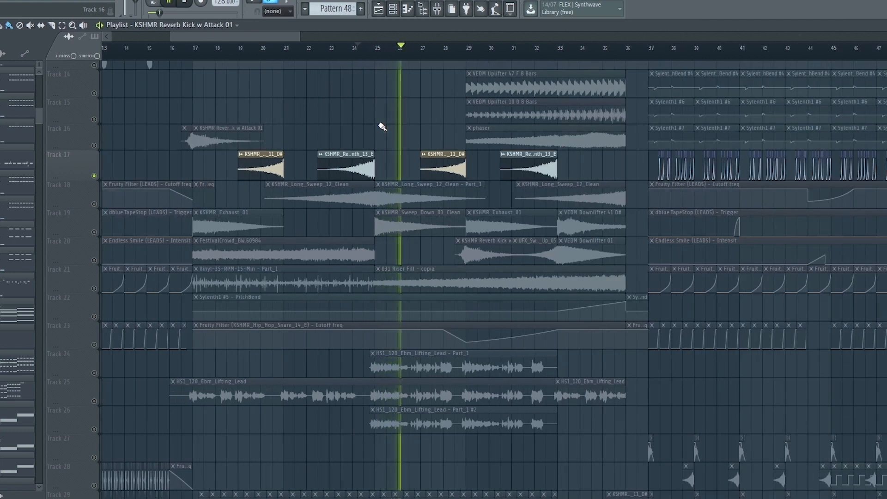
scroll(382, 127, down, 2)
scroll(430, 208, up, 4)
scroll(167, 190, down, 1)
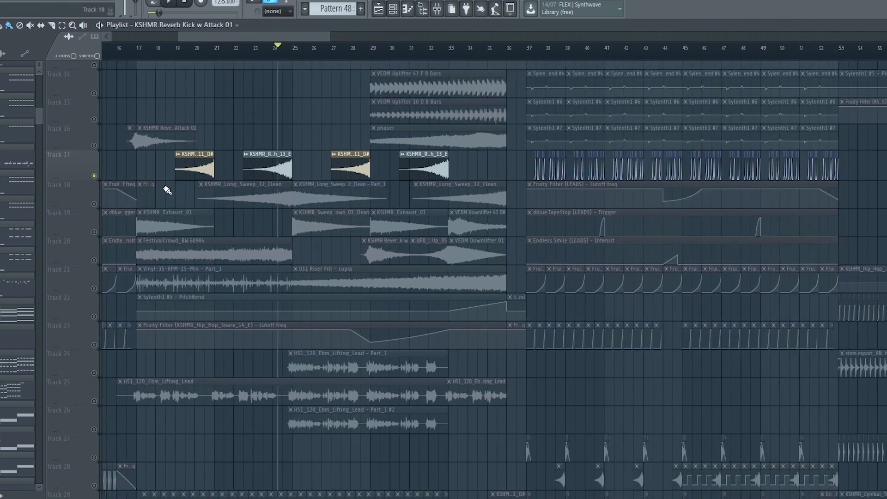
Solo Track 18 and examine its KSHMR_Long_Sweep_12_Clean clips in the break.
right_click(95, 203)
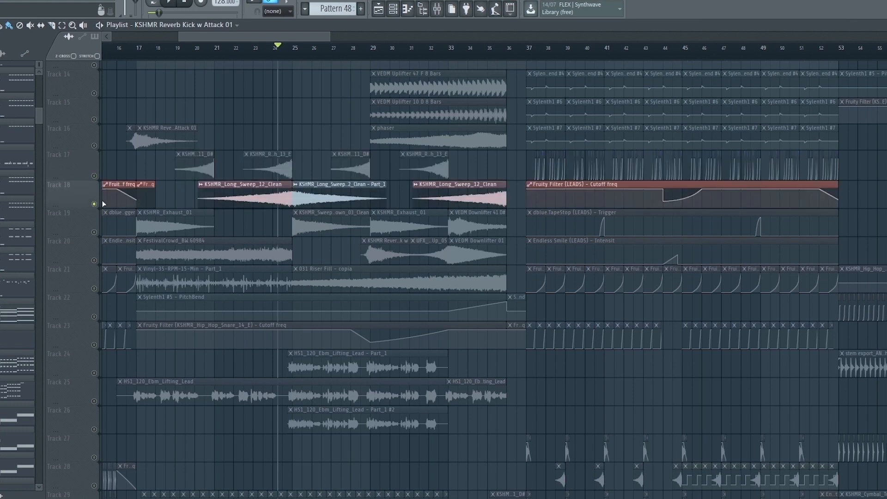
scroll(242, 205, up, 1)
click(255, 202)
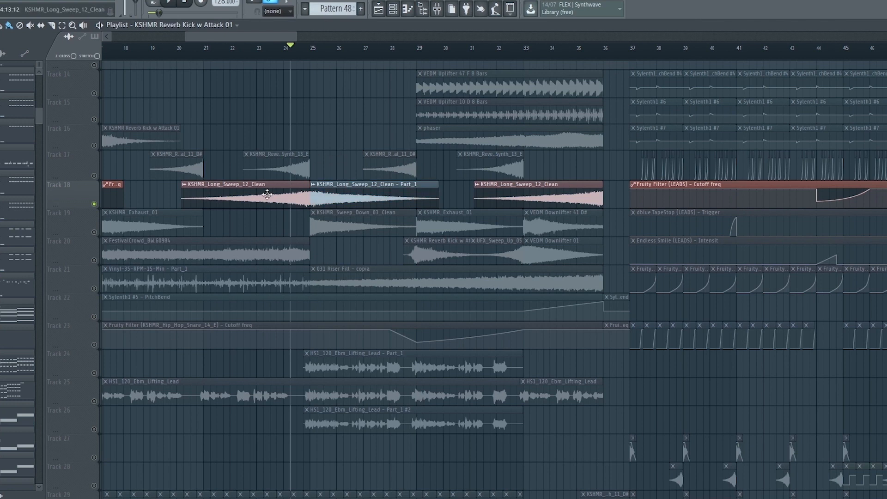
scroll(287, 198, up, 1)
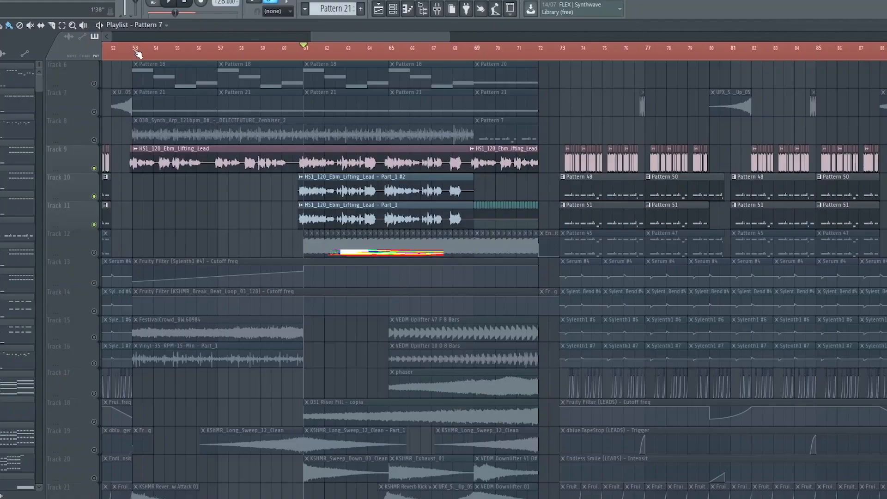
Play the soloed vocal lead tracks from bar 53, skip ahead to about bar 58, and stop playback.
click(138, 54)
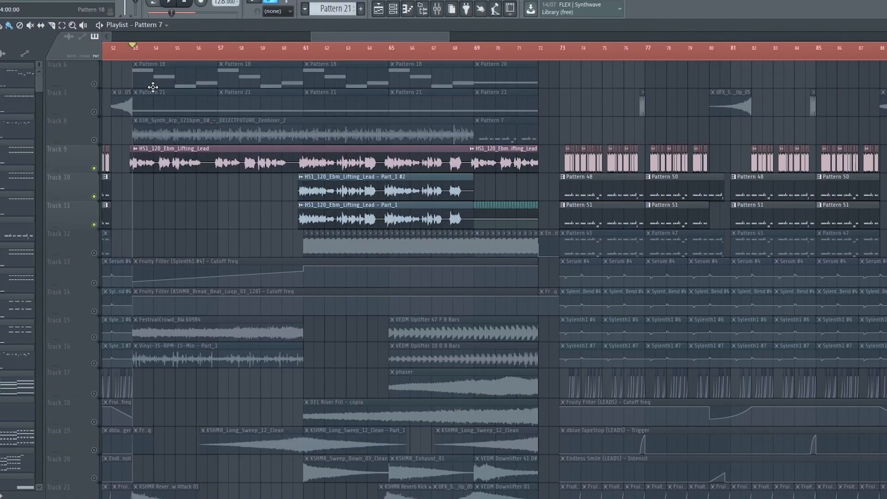
scroll(146, 133, up, 1)
scroll(146, 133, down, 1)
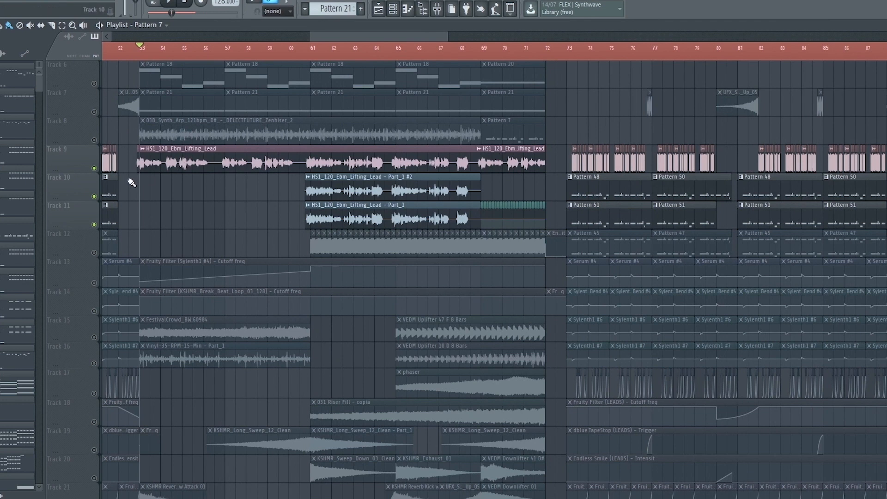
key(space)
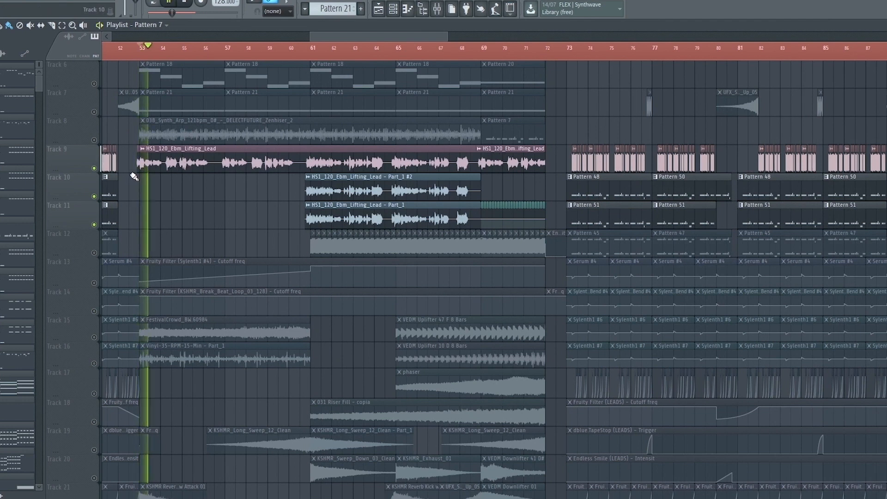
click(244, 54)
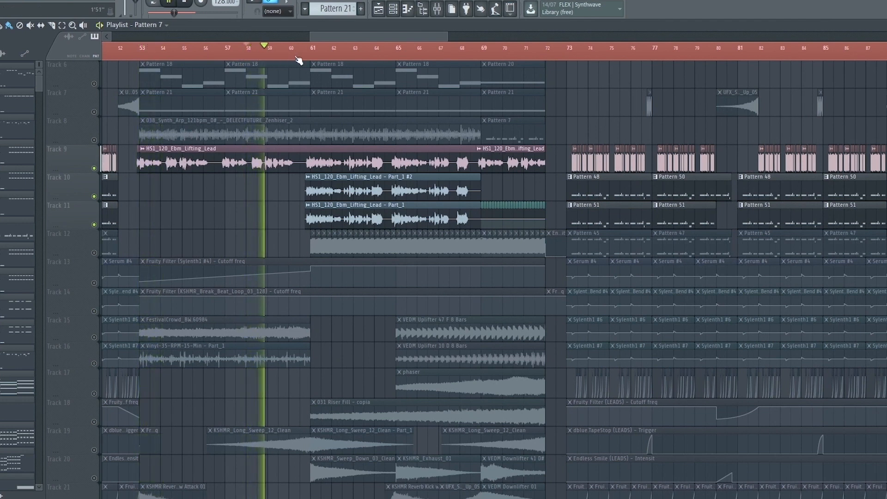
key(space)
Play the layered HS1_120_Ebm_Lifting_Lead clips on Tracks 9 to 11 from bar 61 and stop playback.
scroll(342, 181, up, 3)
scroll(251, 168, down, 3)
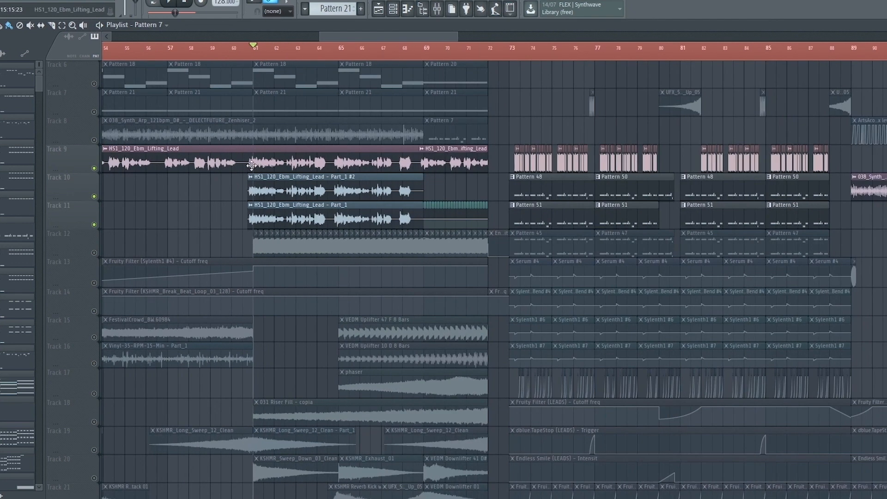
scroll(272, 163, up, 1)
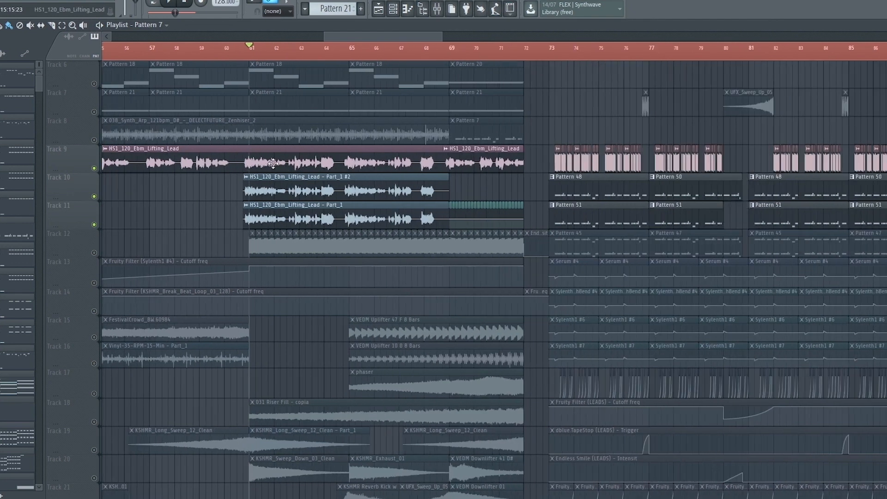
key(space)
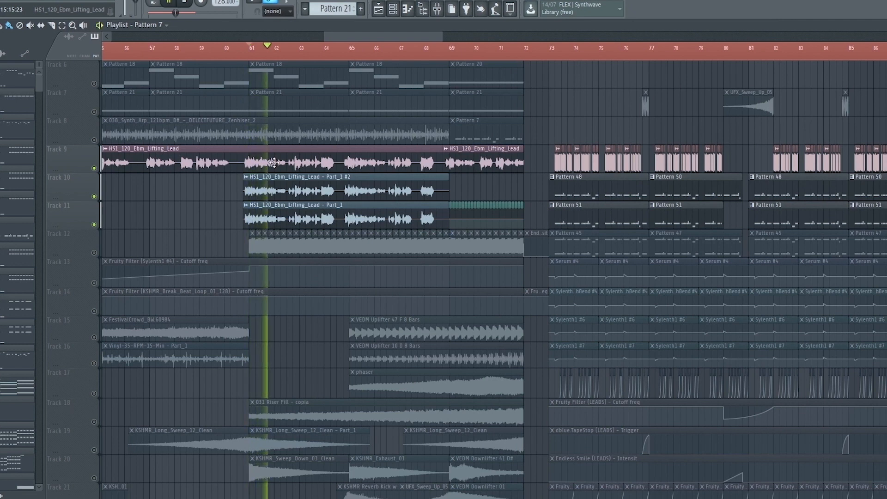
key(space)
scroll(275, 165, down, 3)
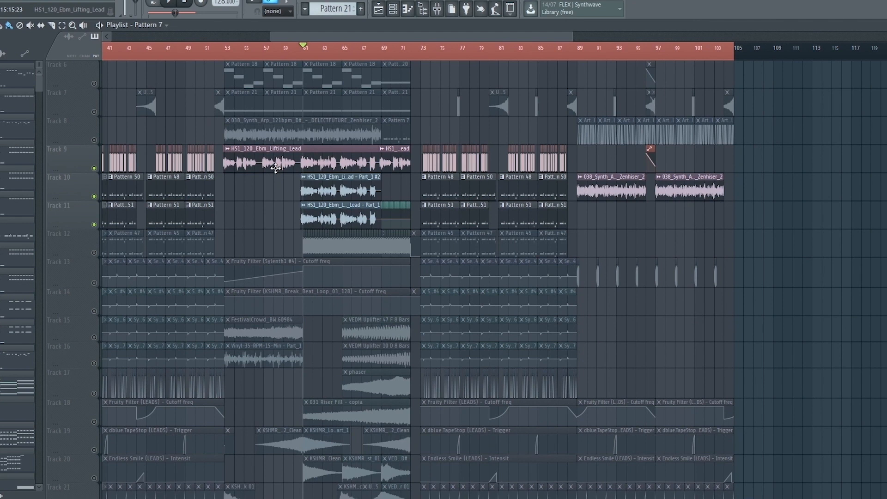
Open the Track 9 HS1_120_Ebm_Lifting_Lead clip's sampler settings and inspect its mixer track's dblue.TapeStop and OTT effects.
double_click(312, 162)
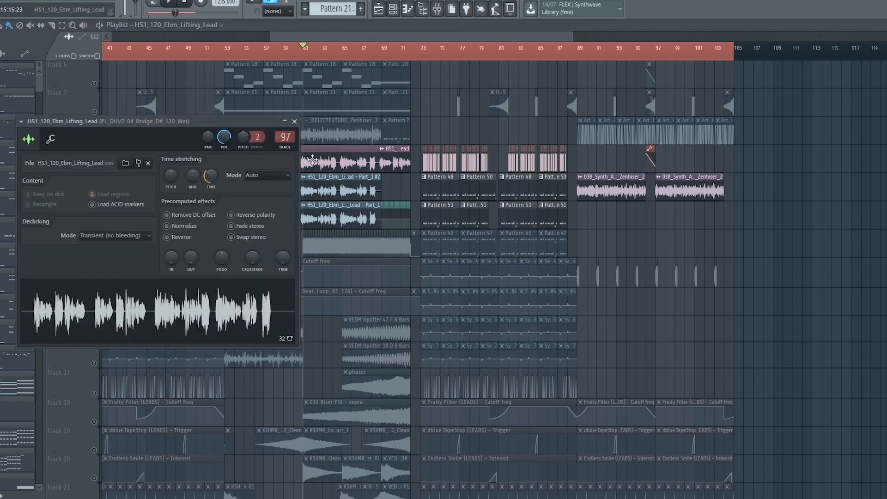
key(F9)
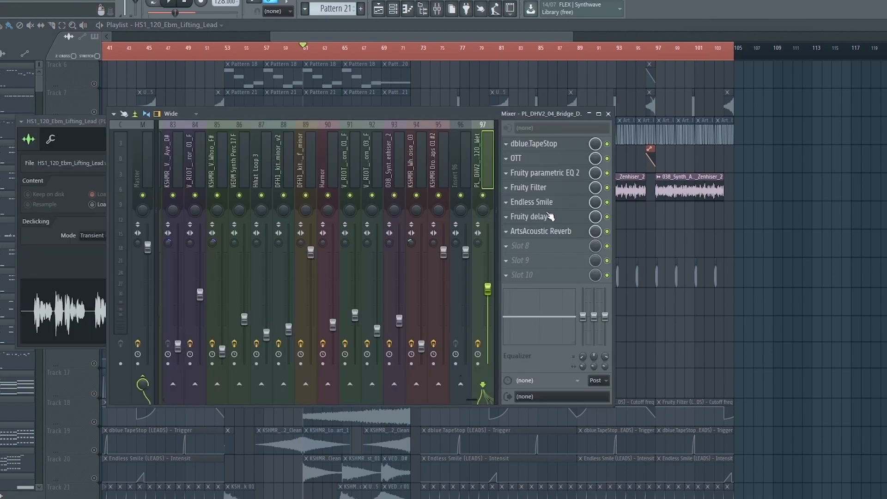
click(554, 143)
drag(240, 232, 355, 158)
click(518, 159)
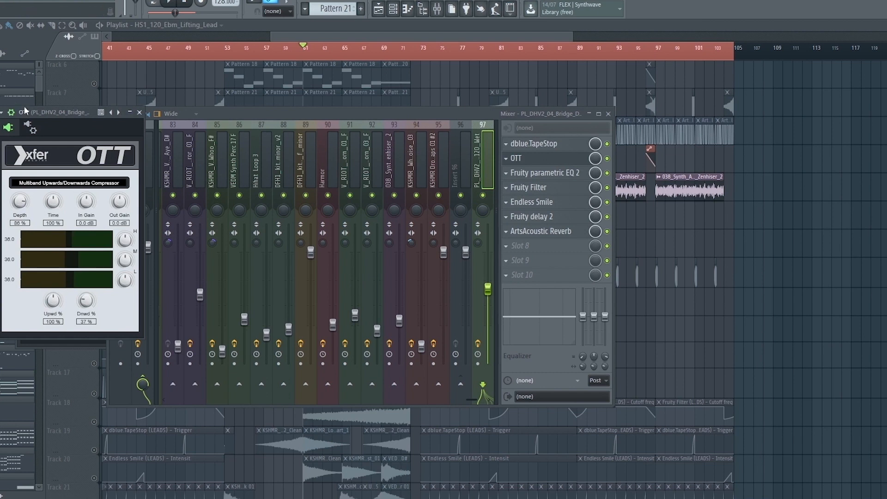
drag(37, 113, 315, 121)
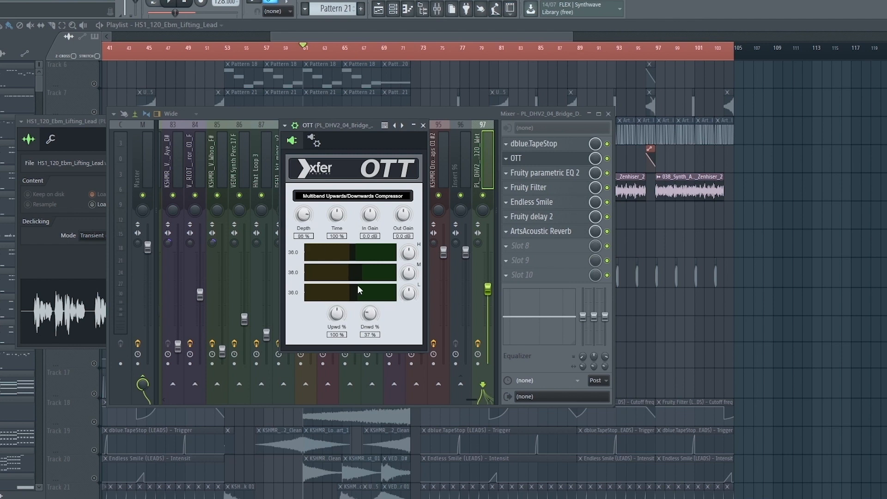
Close OTT and inspect the Fruity parametric EQ 2 and Fruity Filter on the vocal's mixer track 97.
key(Escape)
click(530, 177)
drag(126, 87, 300, 115)
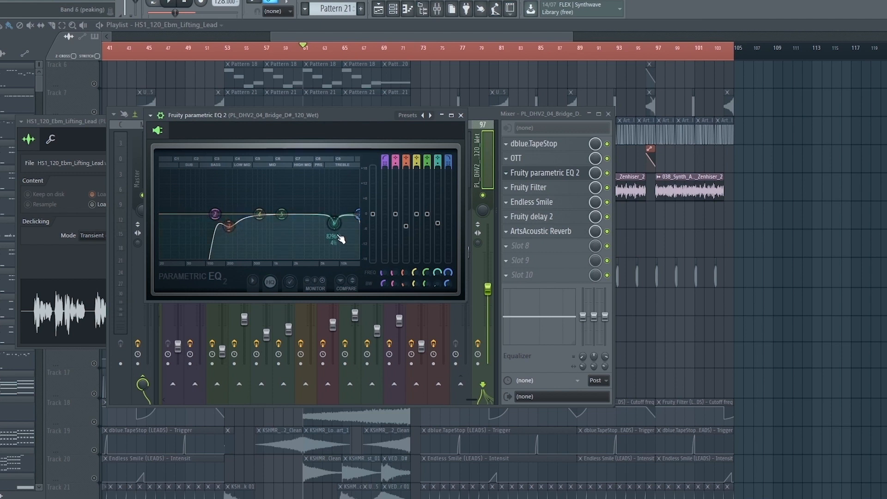
click(526, 187)
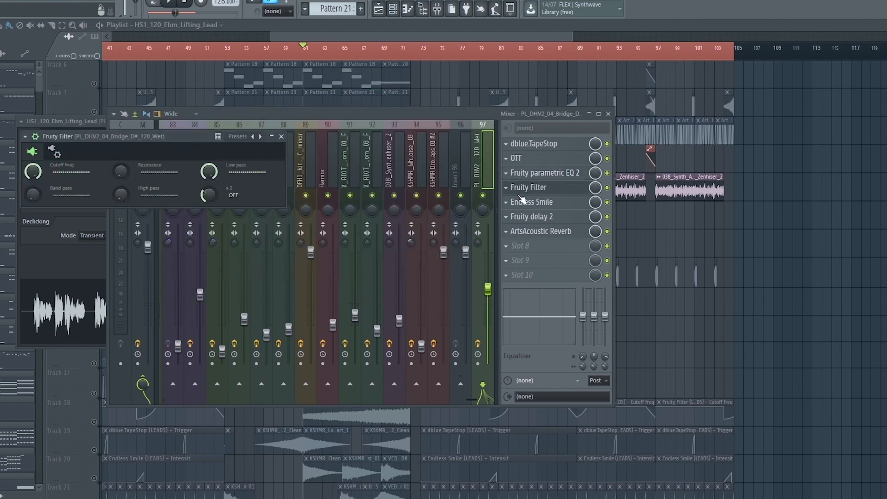
drag(170, 134, 350, 179)
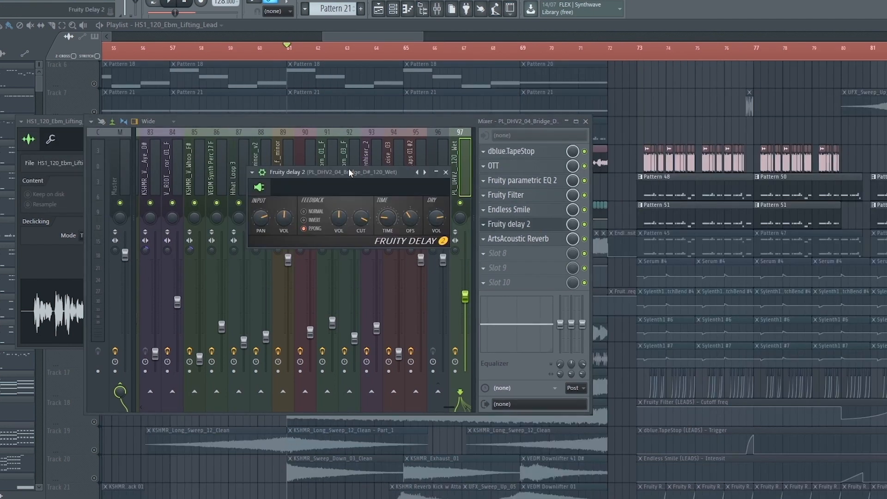
Inspect the Fruity delay 2 and ArtsAcoustic Reverb settings on the vocal's mixer track.
drag(349, 170, 338, 186)
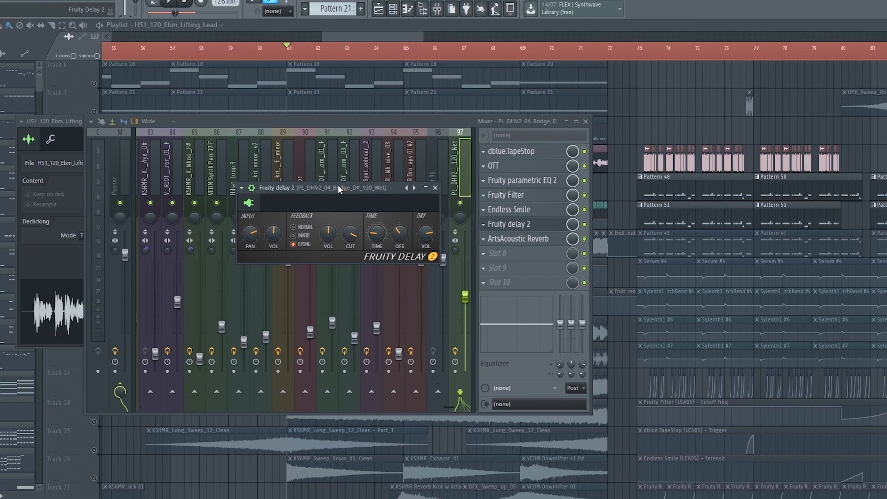
click(509, 225)
click(508, 240)
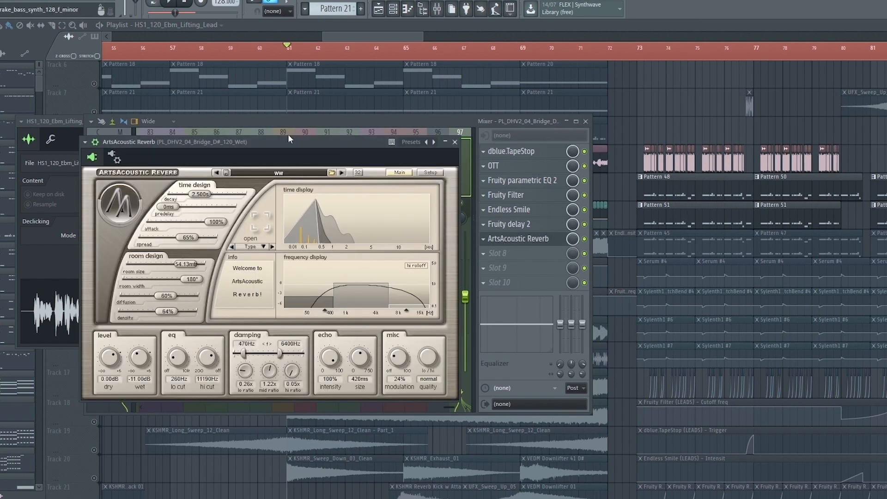
drag(278, 143, 330, 126)
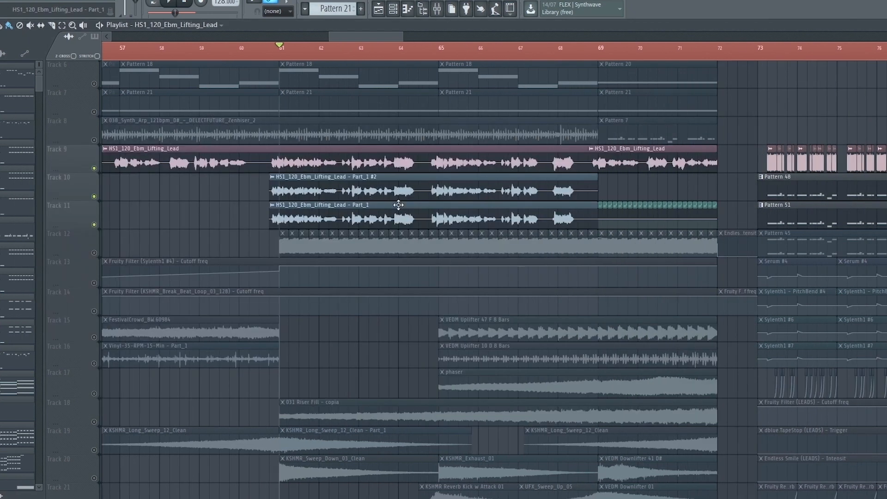
Examine the HS1_120_Ebm_Lifting_Lead - Part_1 clips on Tracks 10 and 11, and solo Track 10.
scroll(388, 204, up, 2)
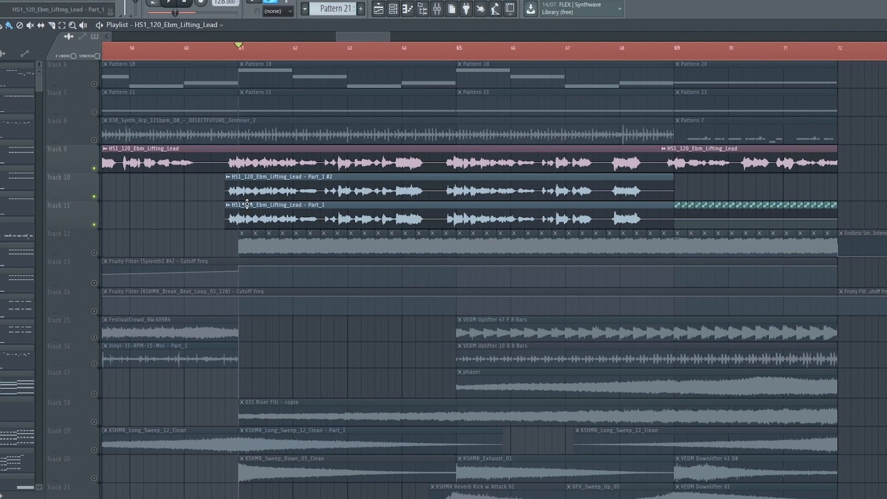
scroll(316, 218, down, 1)
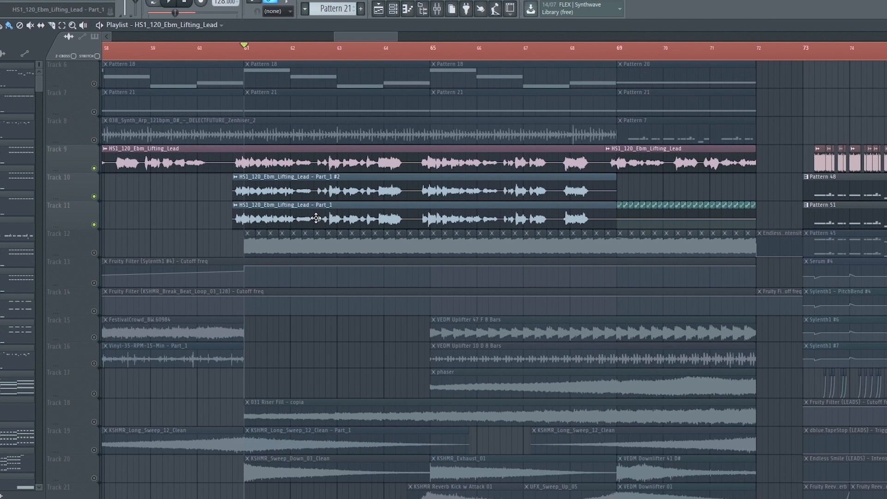
scroll(319, 218, up, 1)
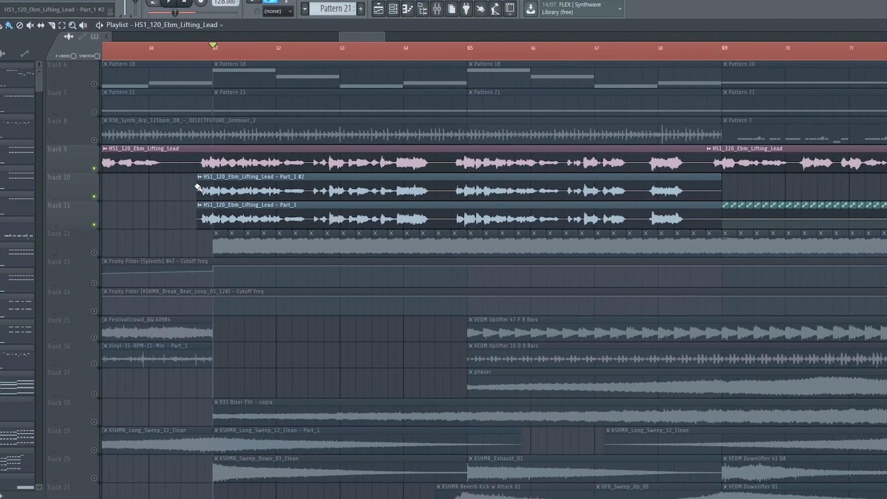
right_click(94, 197)
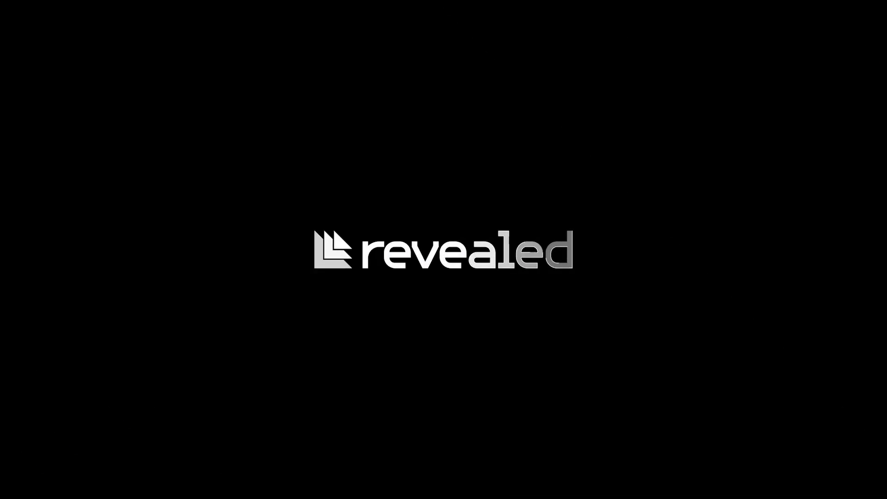